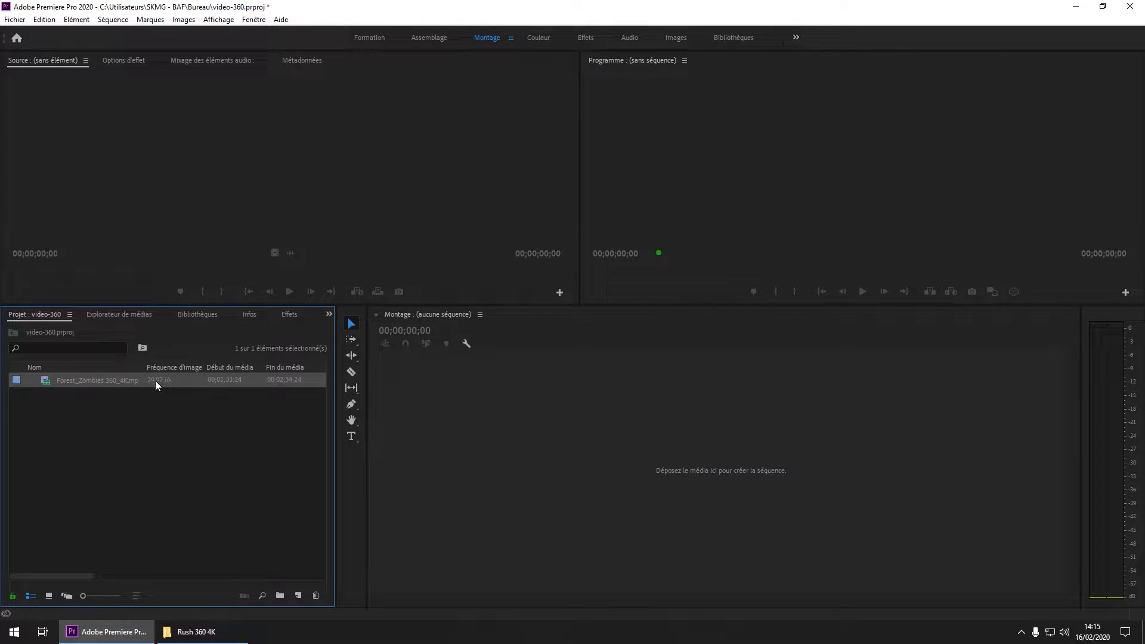
# - Review the Forest_Zombies 360_4K.mp4 clip's metadata columns and widen the name column to fit the full file name
pyautogui.moveTo(60, 577); pyautogui.dragTo(159, 576)
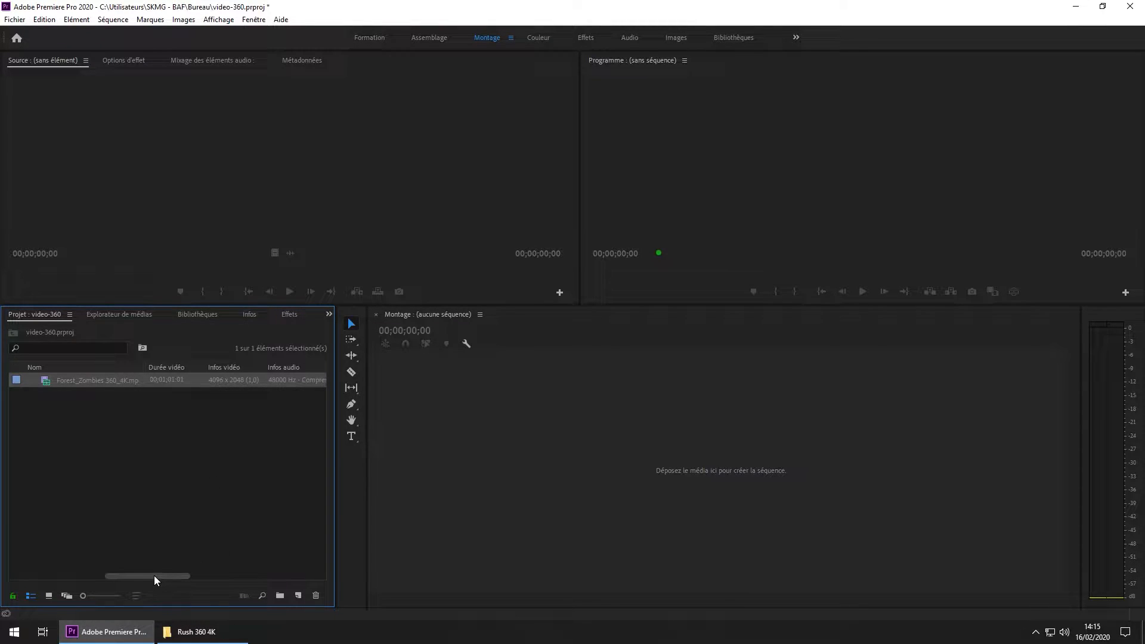
pyautogui.moveTo(144, 577); pyautogui.dragTo(57, 577)
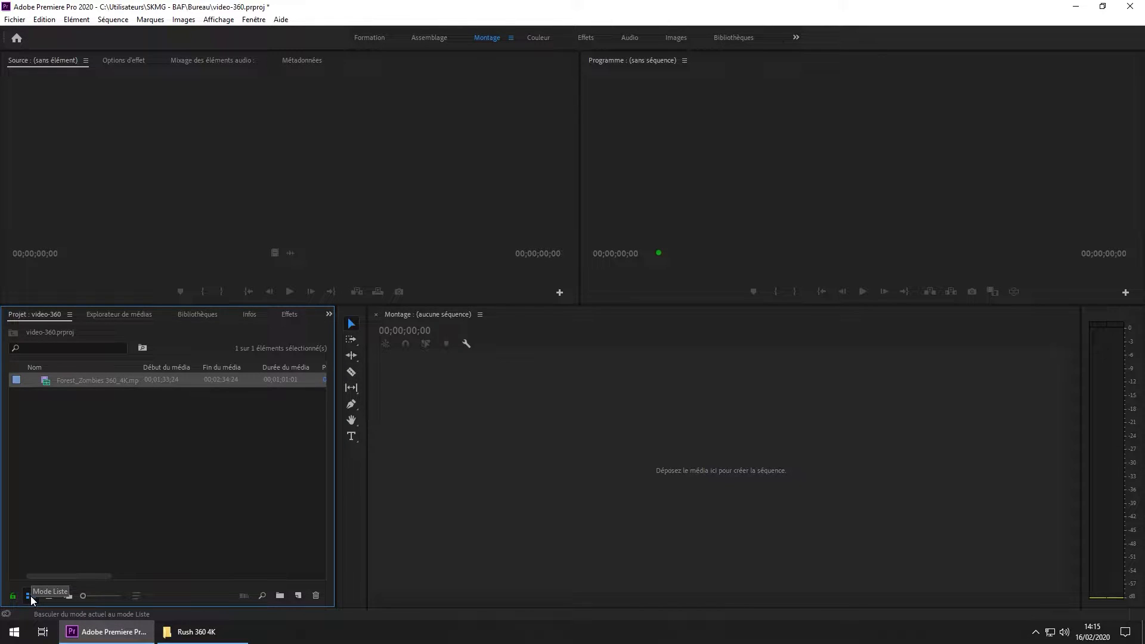
pyautogui.click(31, 595)
pyautogui.click(49, 596)
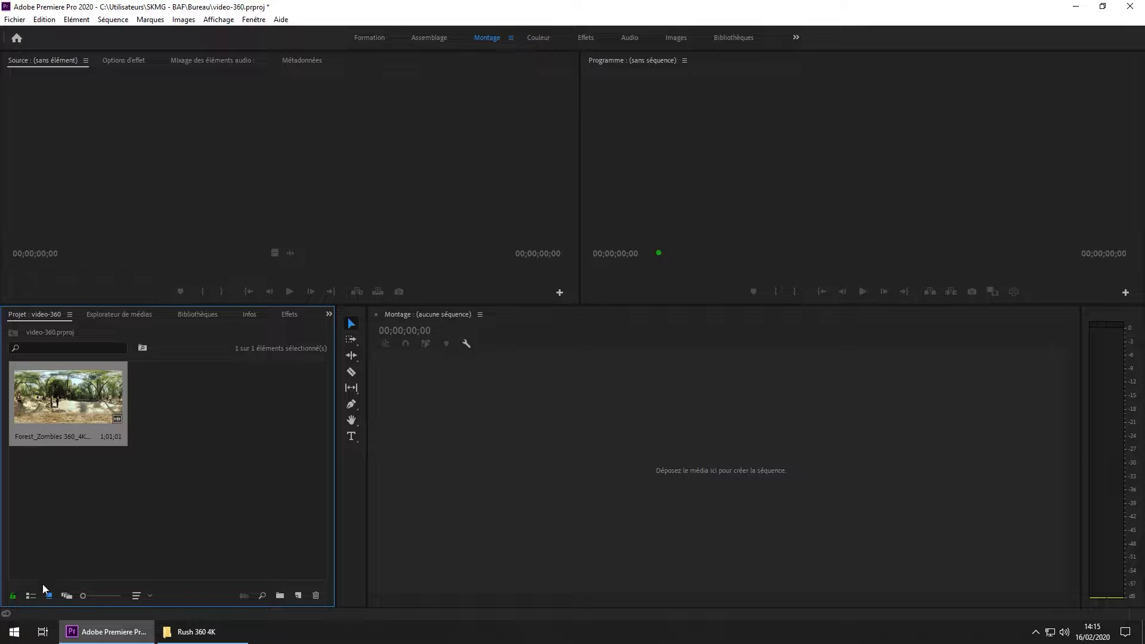
pyautogui.click(32, 595)
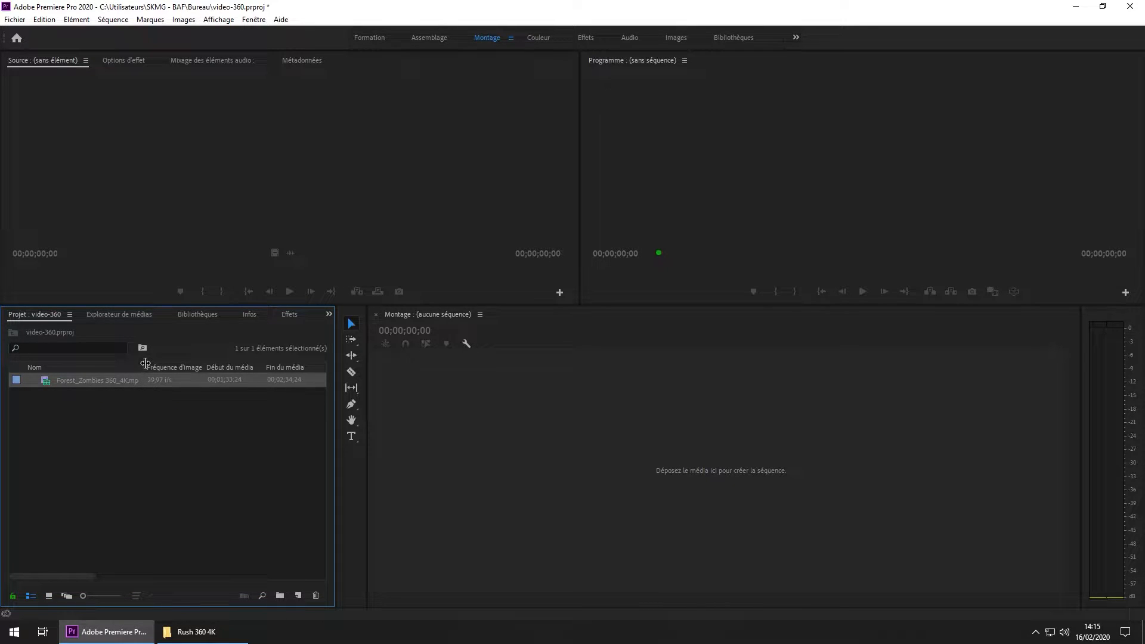
pyautogui.moveTo(145, 367); pyautogui.dragTo(161, 367)
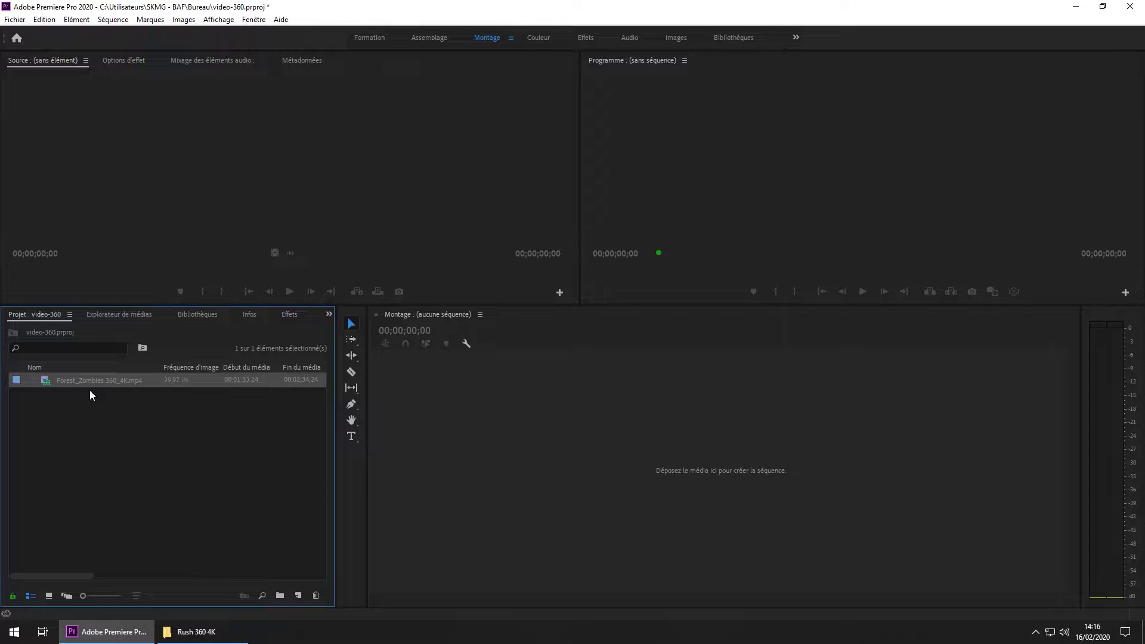
# - Show the project media as thumbnails, create a sequence from the Forest_Zombies 360_4K clip and preview its first seconds
pyautogui.click(48, 595)
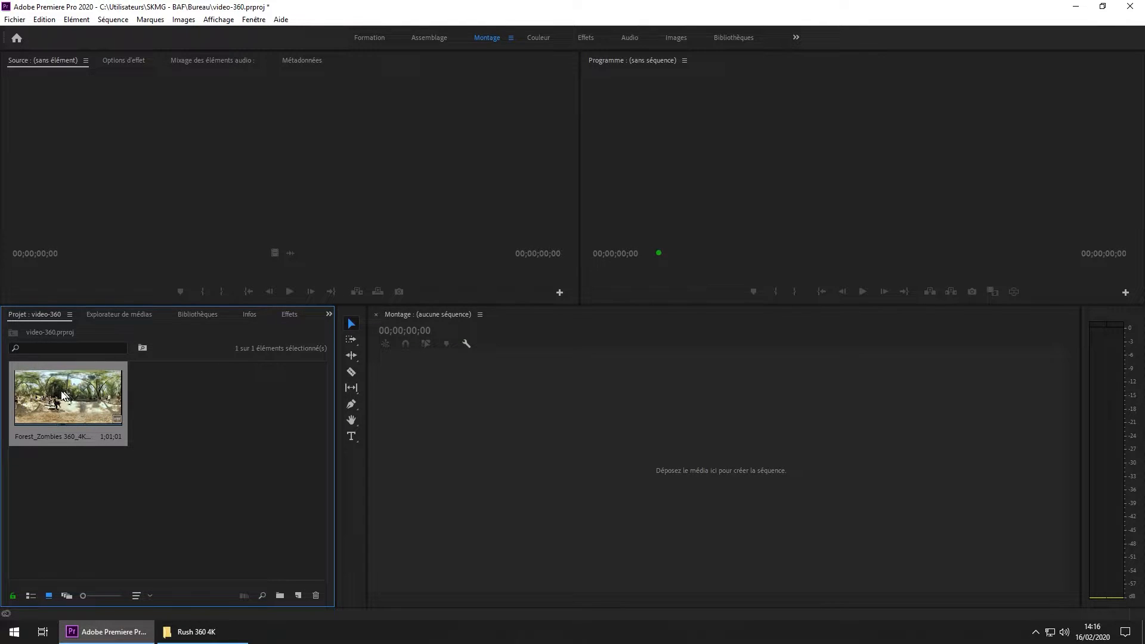
pyautogui.moveTo(64, 391); pyautogui.dragTo(427, 403)
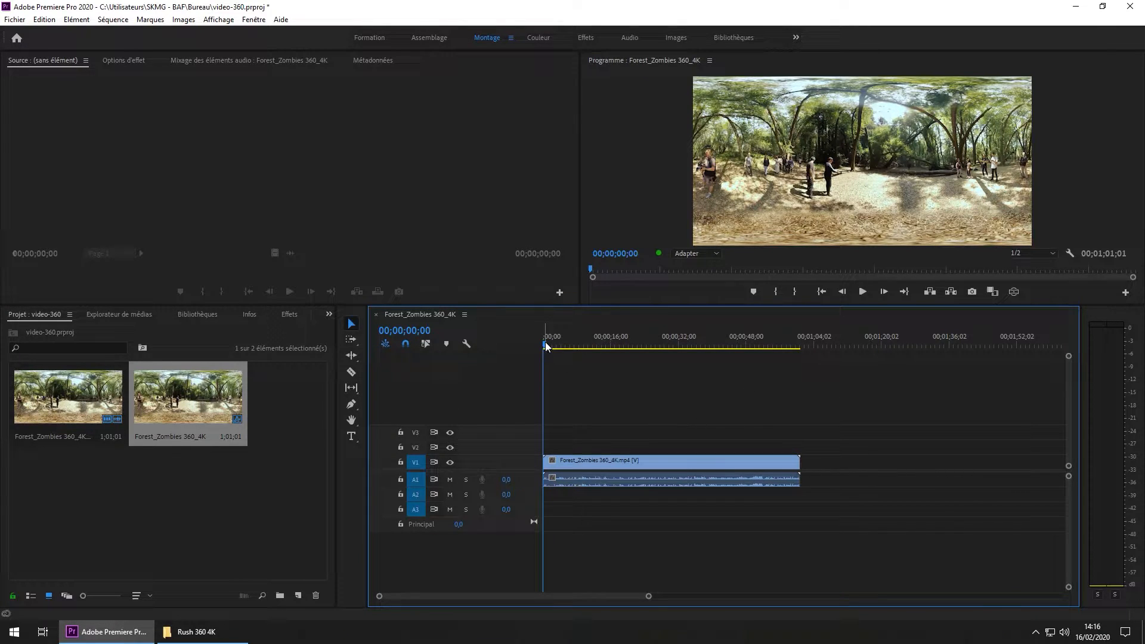
pyautogui.press('space')
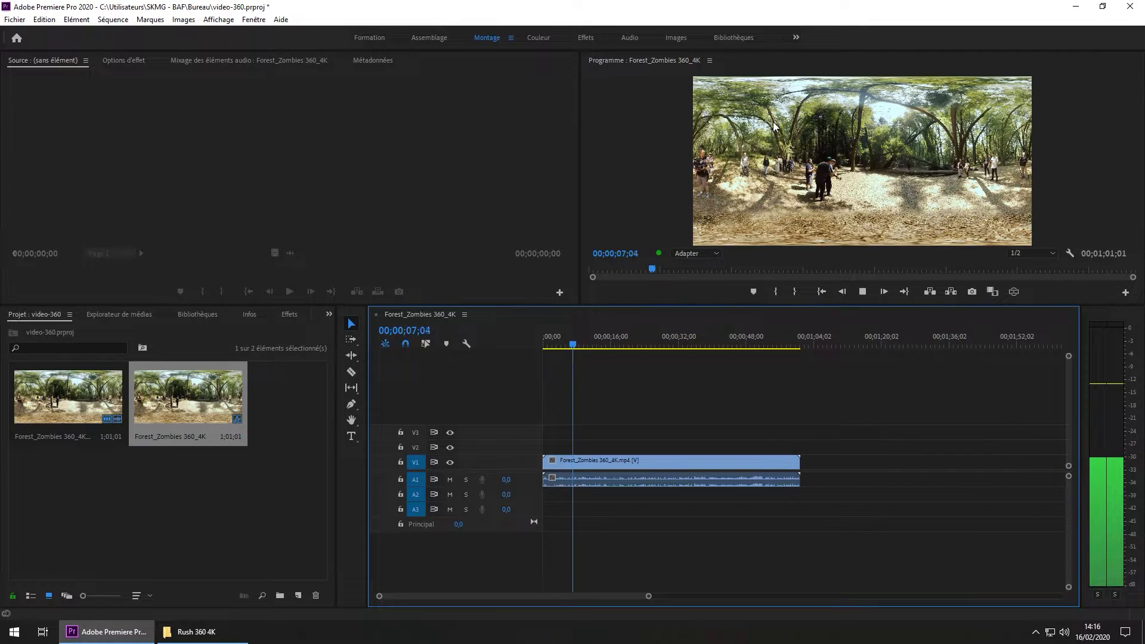
pyautogui.press('space')
# - Enlarge the Program monitor and place the VR video display toggle among its transport controls
pyautogui.moveTo(571, 305); pyautogui.dragTo(573, 347)
pyautogui.moveTo(578, 257); pyautogui.dragTo(425, 242)
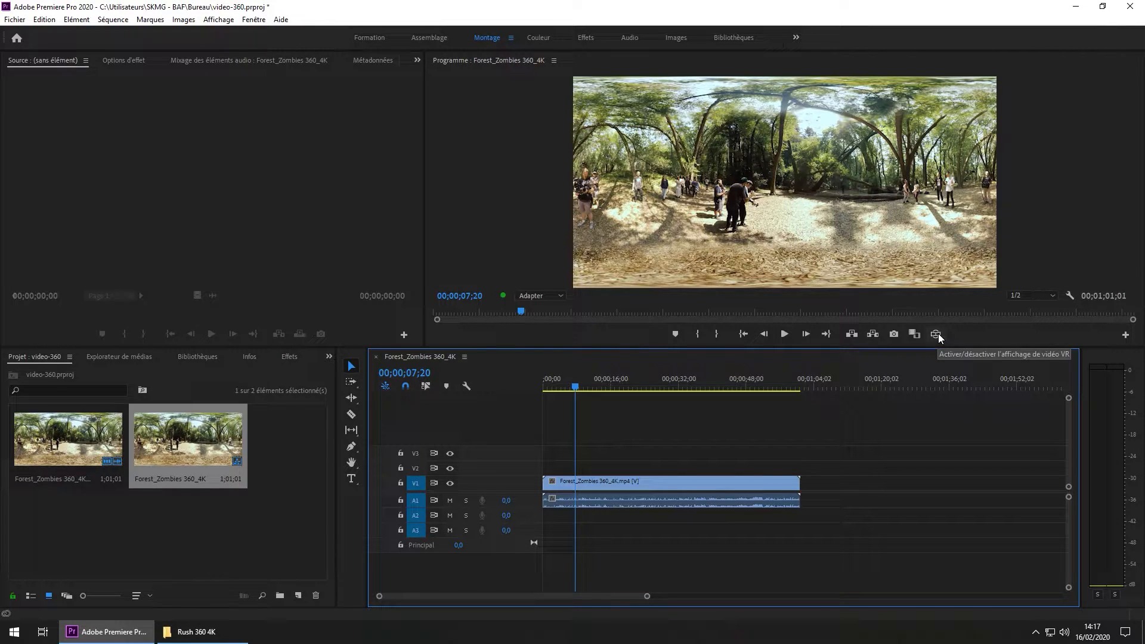
pyautogui.click(1126, 336)
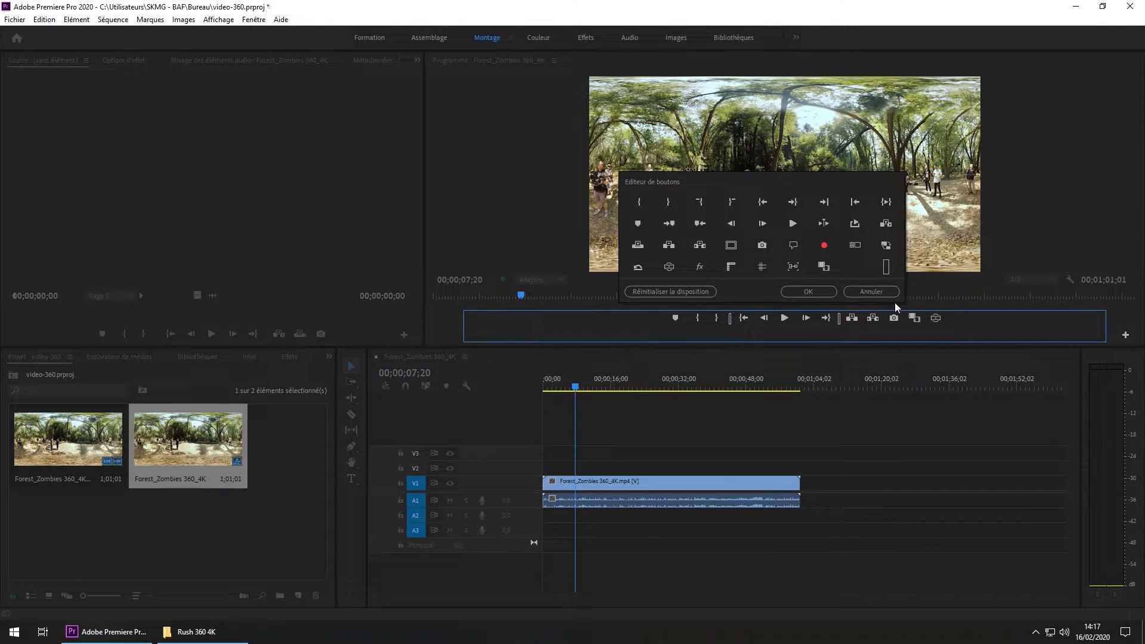
pyautogui.moveTo(883, 289); pyautogui.dragTo(844, 267)
pyautogui.moveTo(670, 268); pyautogui.dragTo(933, 324)
pyautogui.click(817, 294)
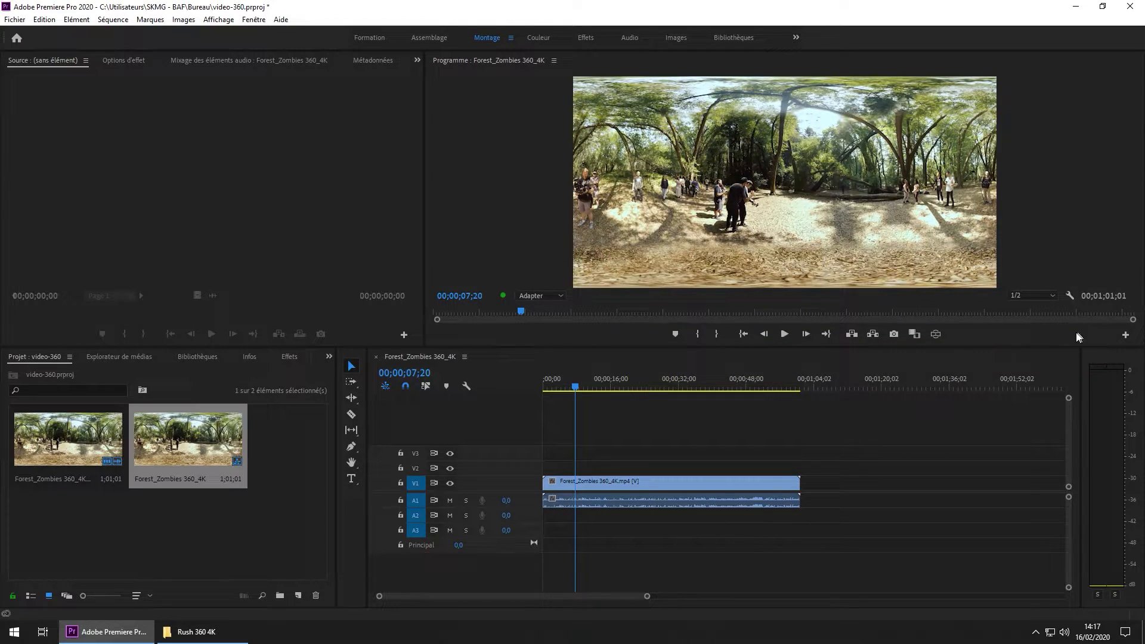
# - Enable the VR video display and look around the scene, ending at about 6.9° horizontal and 8.9° vertical
pyautogui.click(936, 335)
pyautogui.moveTo(751, 143); pyautogui.dragTo(778, 162)
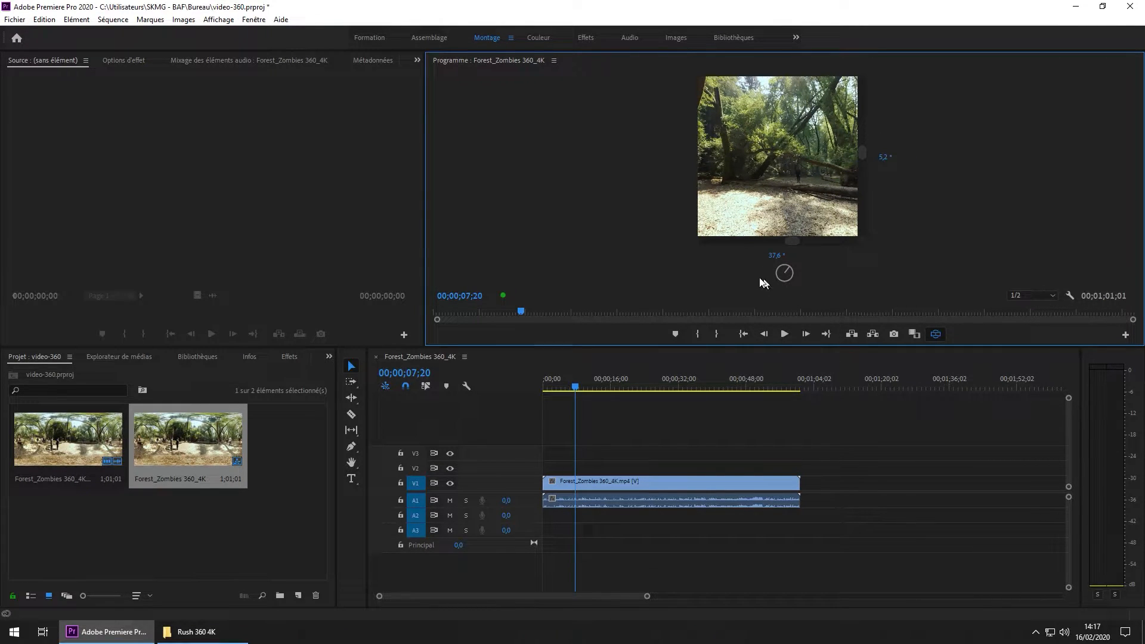
pyautogui.moveTo(791, 268); pyautogui.dragTo(786, 272)
pyautogui.moveTo(786, 227); pyautogui.dragTo(786, 152)
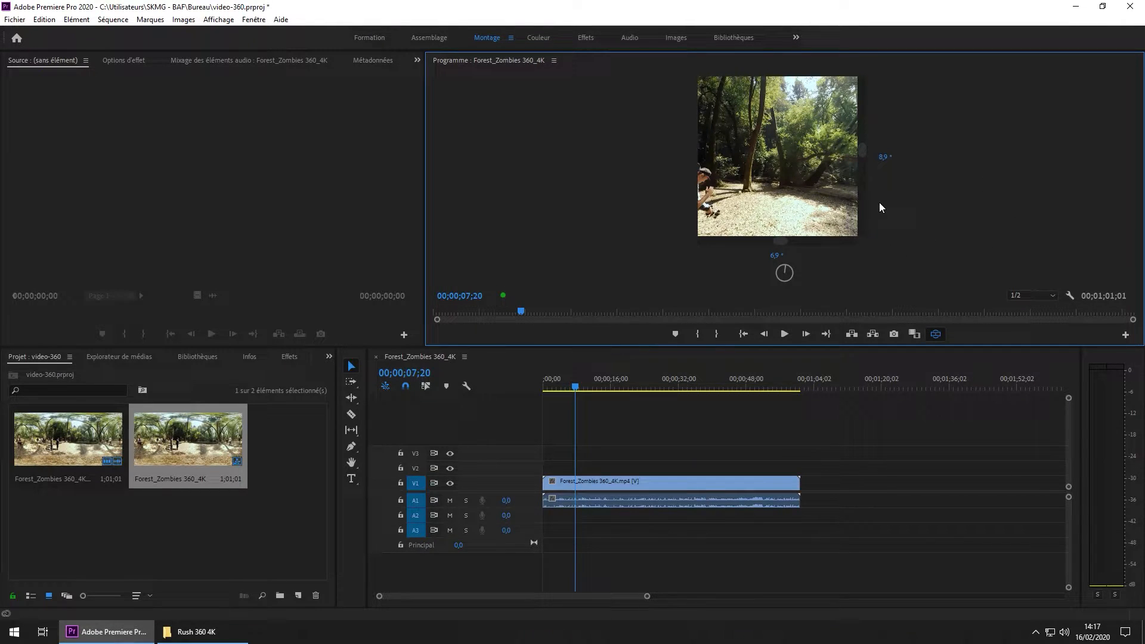
# - Hide the VR controls around the Program monitor image and look around the scene by panning the image directly
pyautogui.rightClick(764, 172)
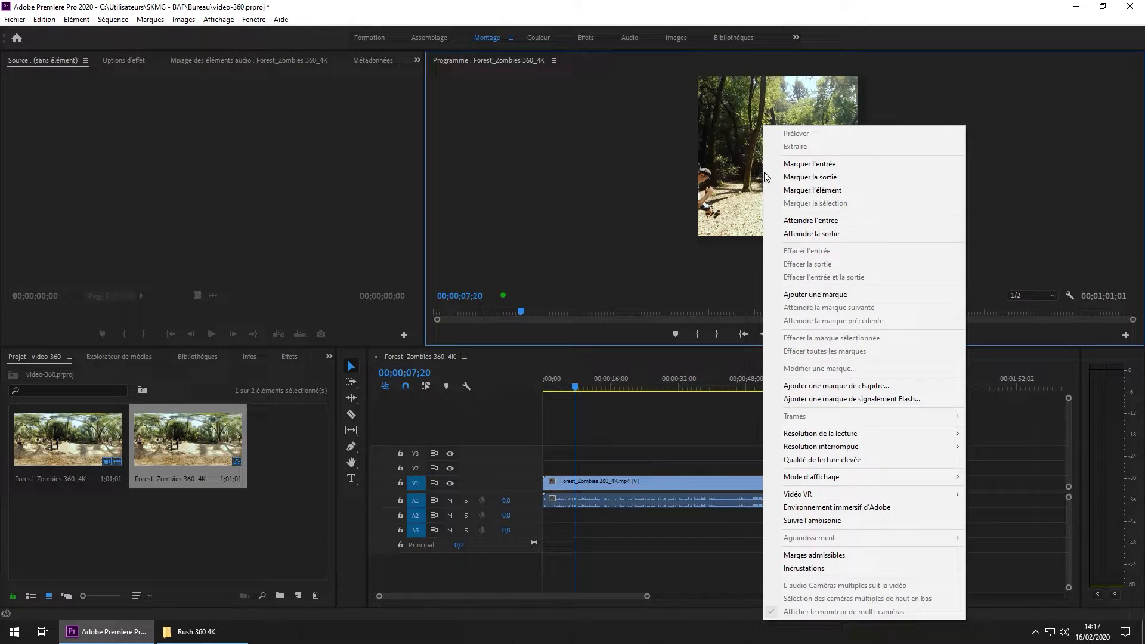
pyautogui.moveTo(888, 495)
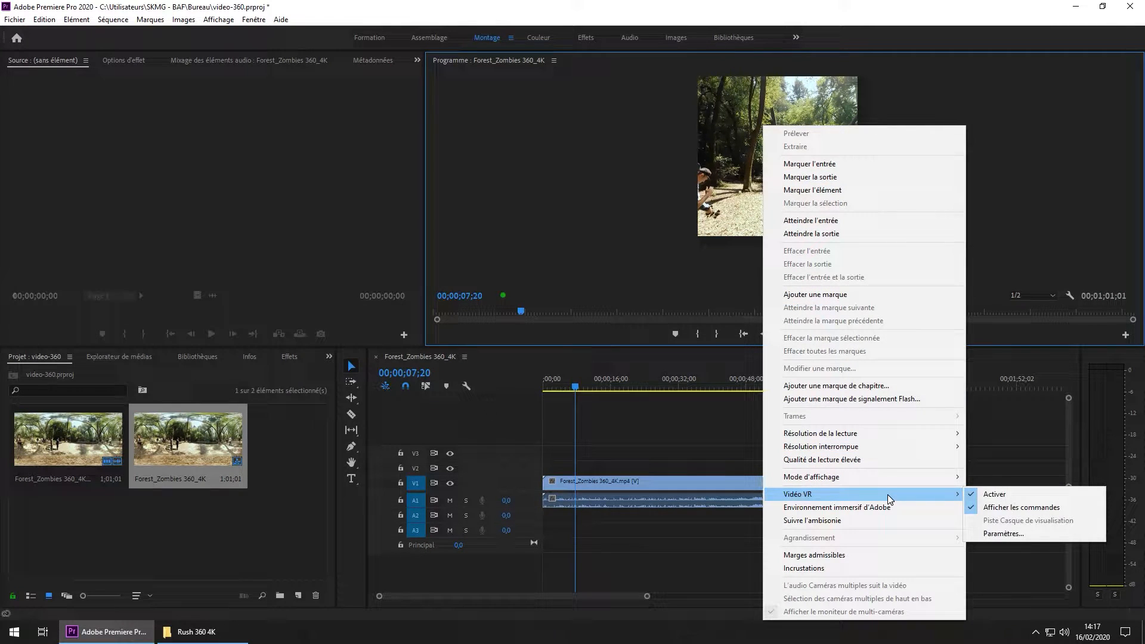
pyautogui.click(1004, 514)
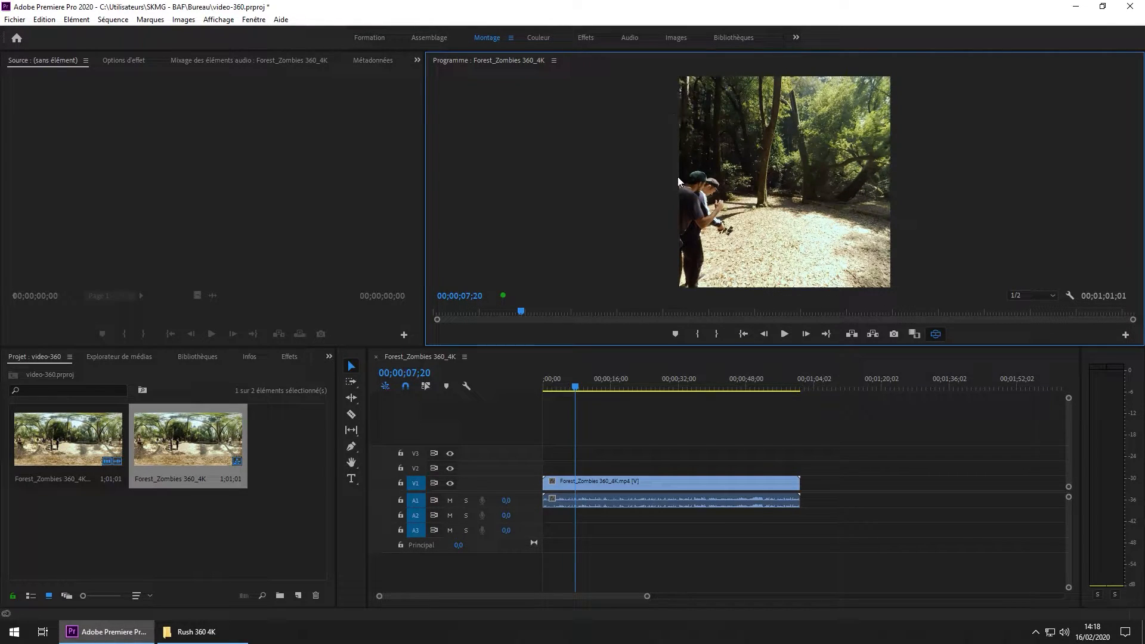
pyautogui.moveTo(729, 162); pyautogui.dragTo(796, 173)
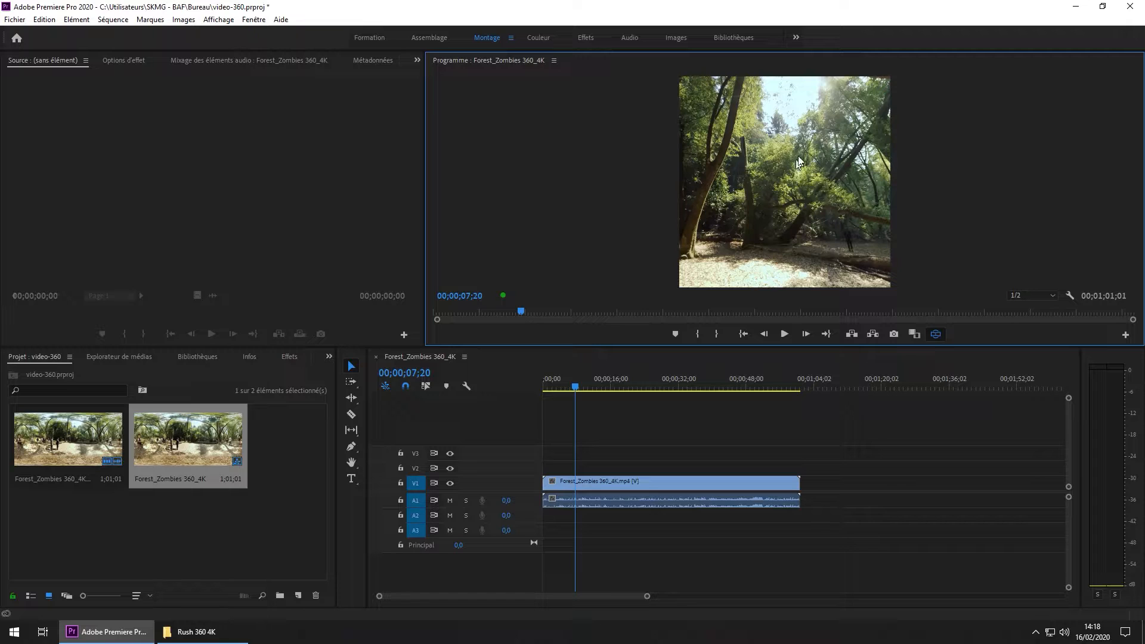
# - Set the VR video's horizontal monitor view to 180° and look around the wider scene
pyautogui.click(1069, 296)
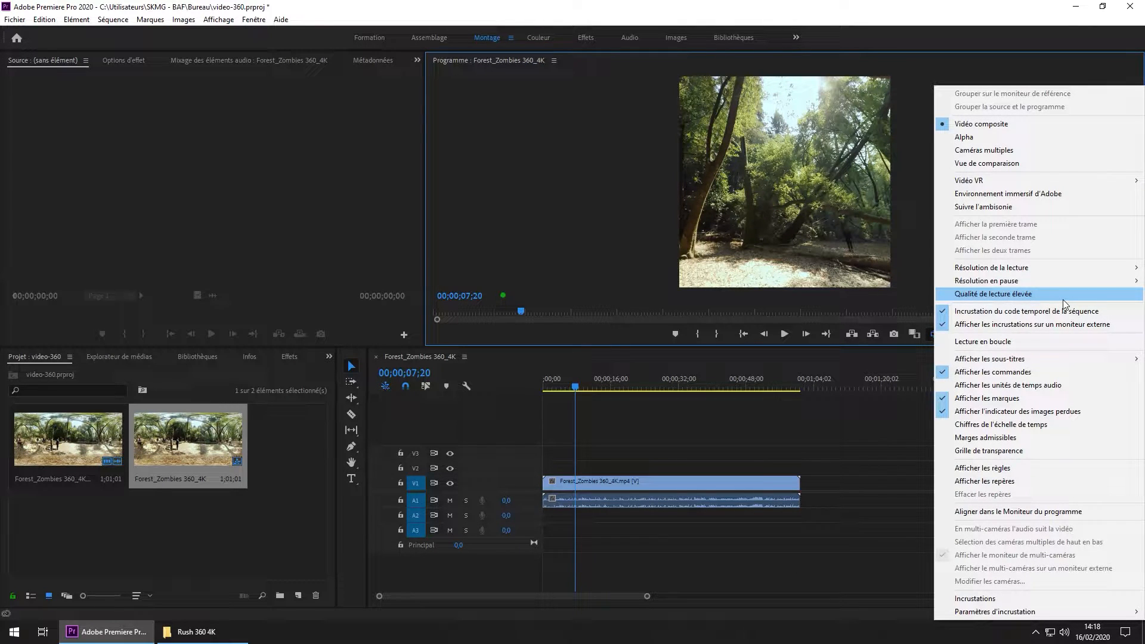
pyautogui.moveTo(979, 180)
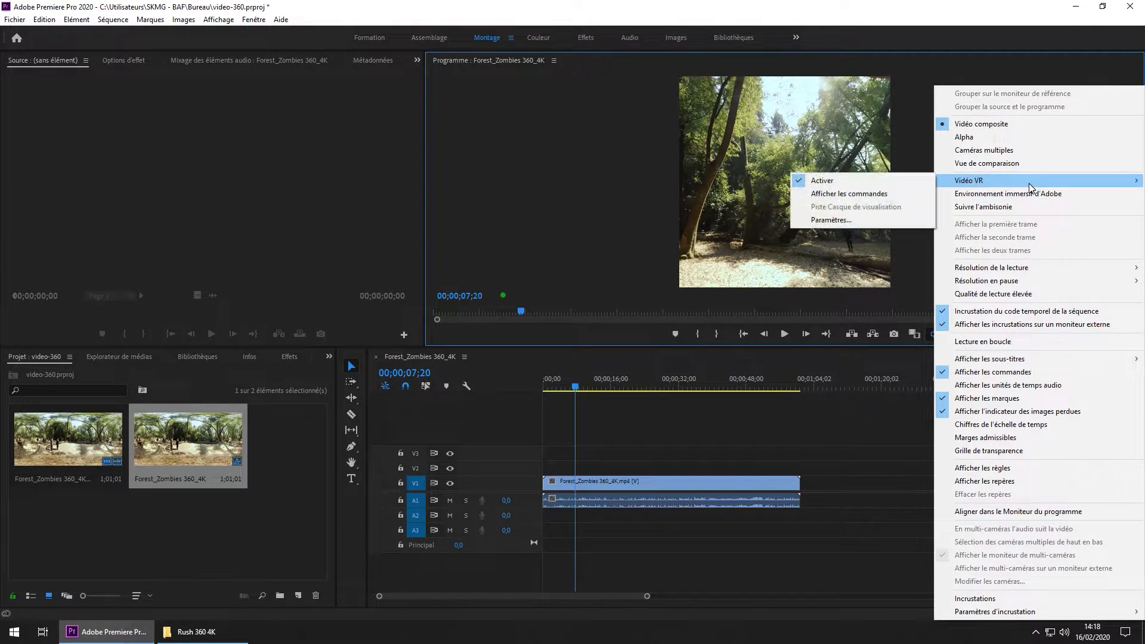
pyautogui.click(835, 220)
pyautogui.moveTo(559, 259); pyautogui.dragTo(407, 173)
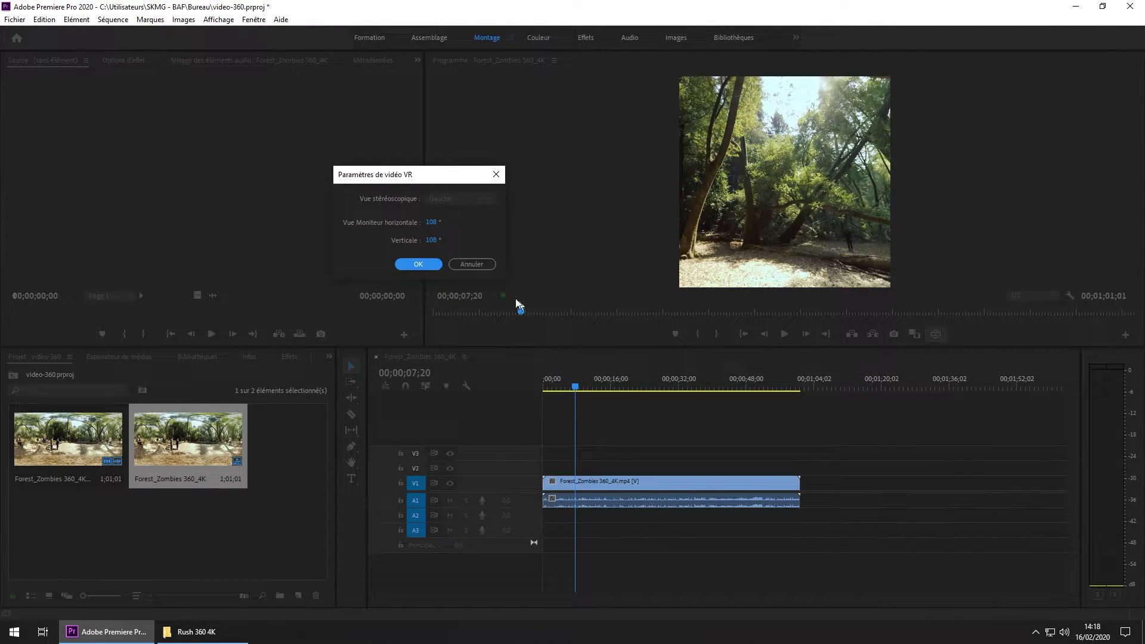
pyautogui.click(432, 223)
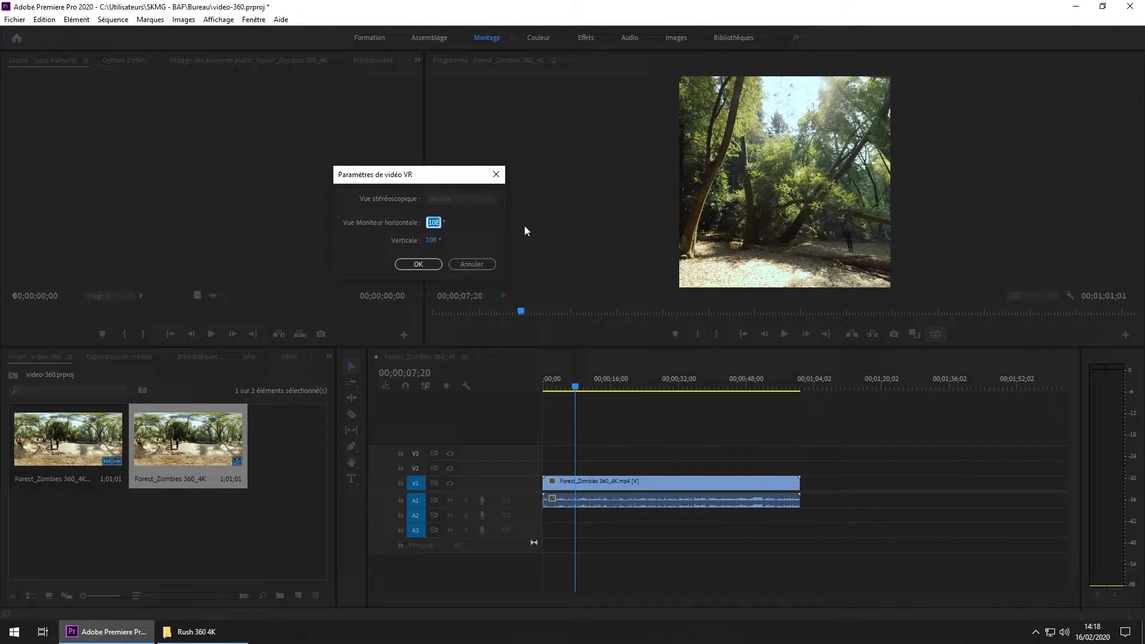
pyautogui.write('180')
pyautogui.click(423, 267)
pyautogui.moveTo(686, 225); pyautogui.dragTo(700, 184)
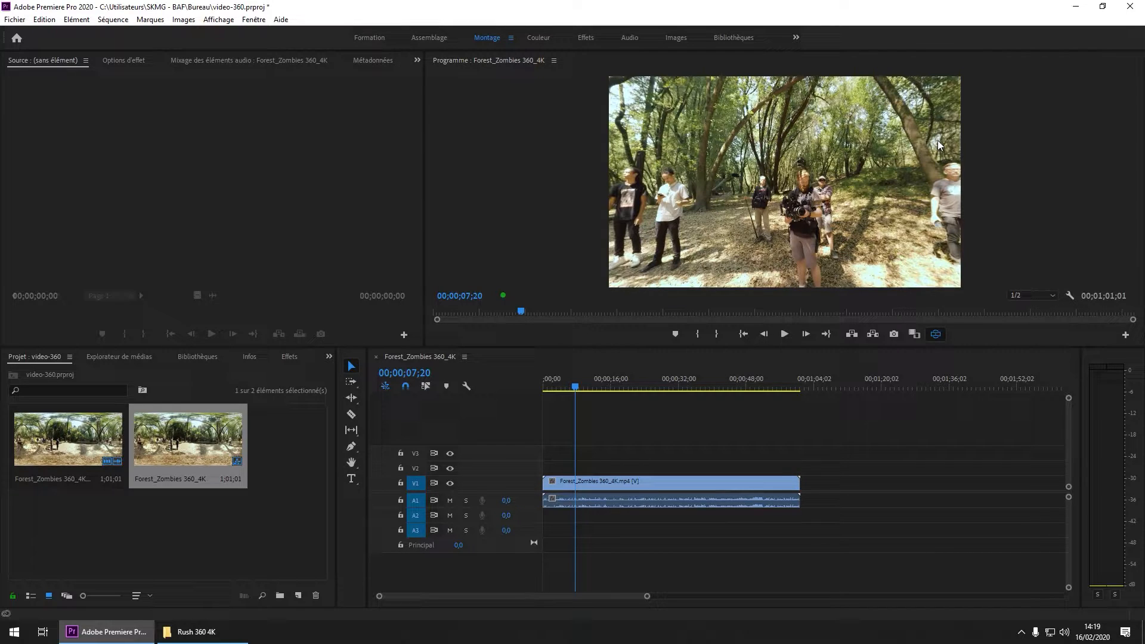
# - Check the projection choices in the sequence's VR properties, keep Équirectangulaire, and leave the settings without applying changes
pyautogui.click(430, 358)
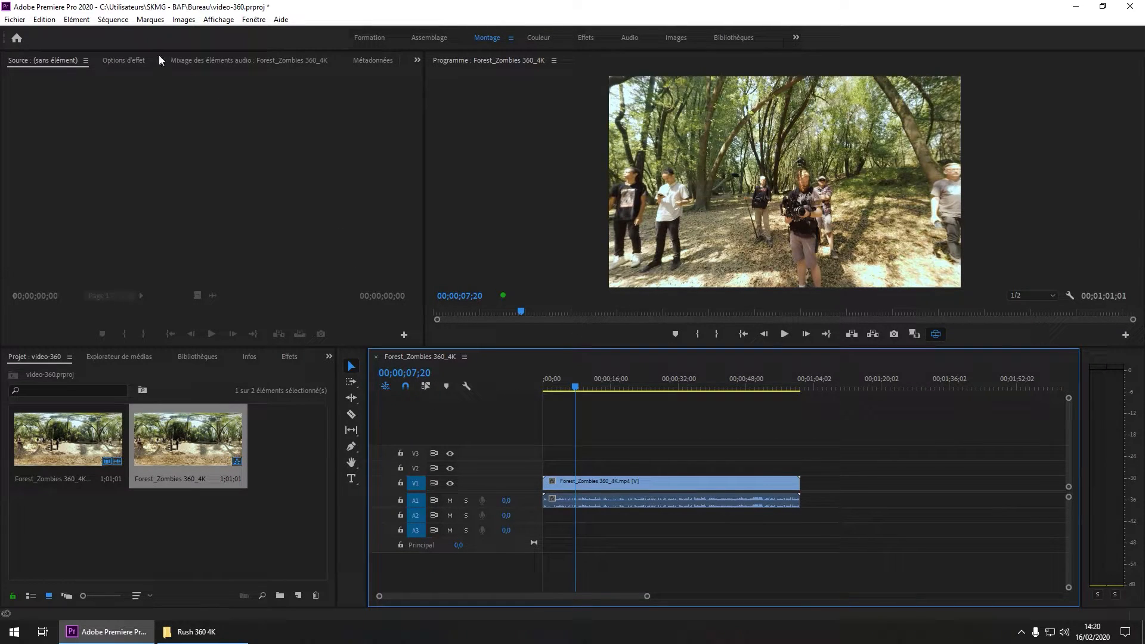
pyautogui.click(115, 23)
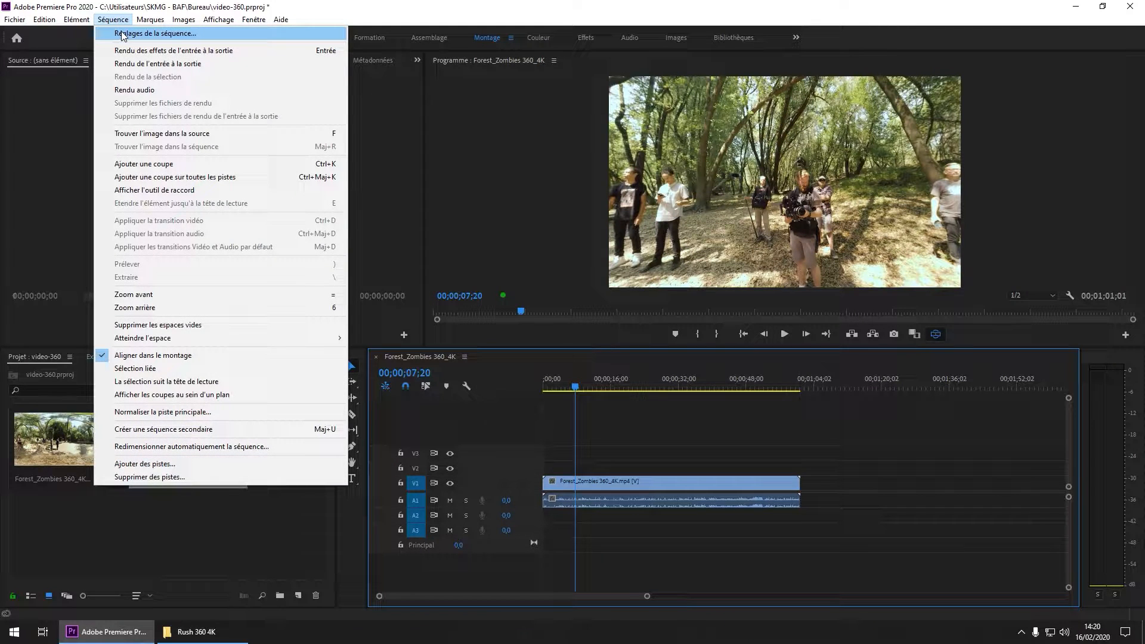
pyautogui.click(123, 34)
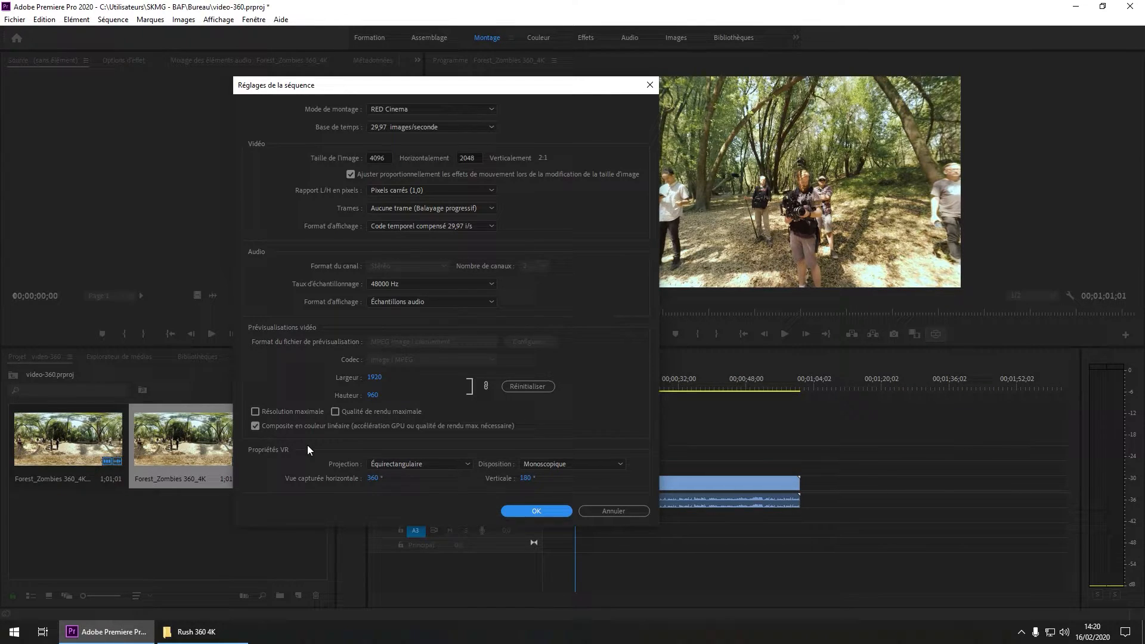
pyautogui.click(385, 464)
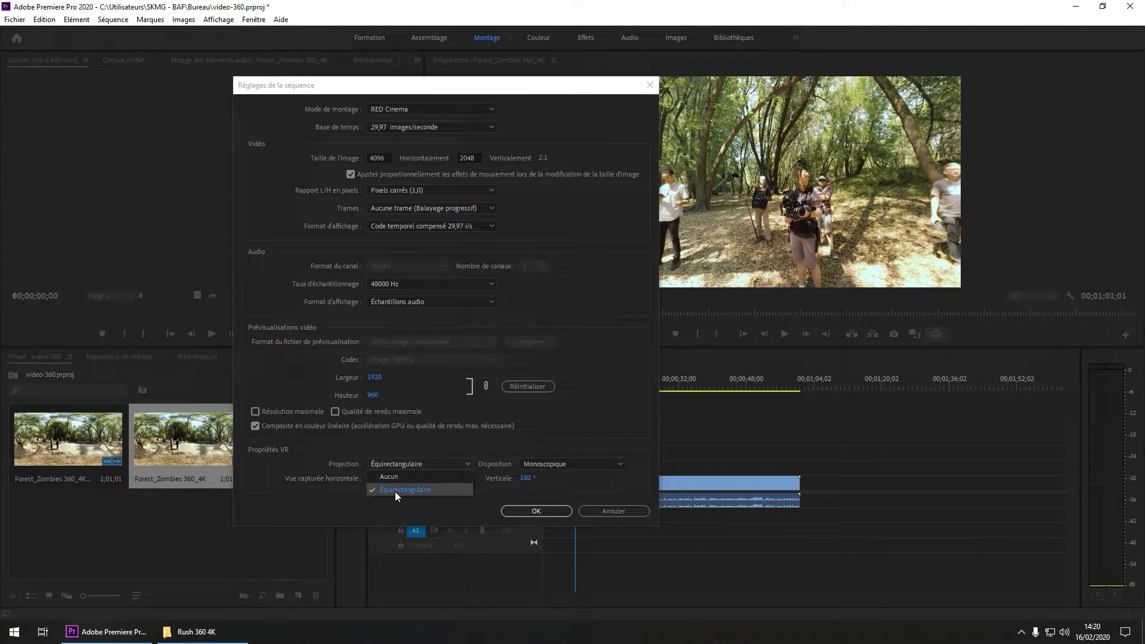
pyautogui.click(394, 491)
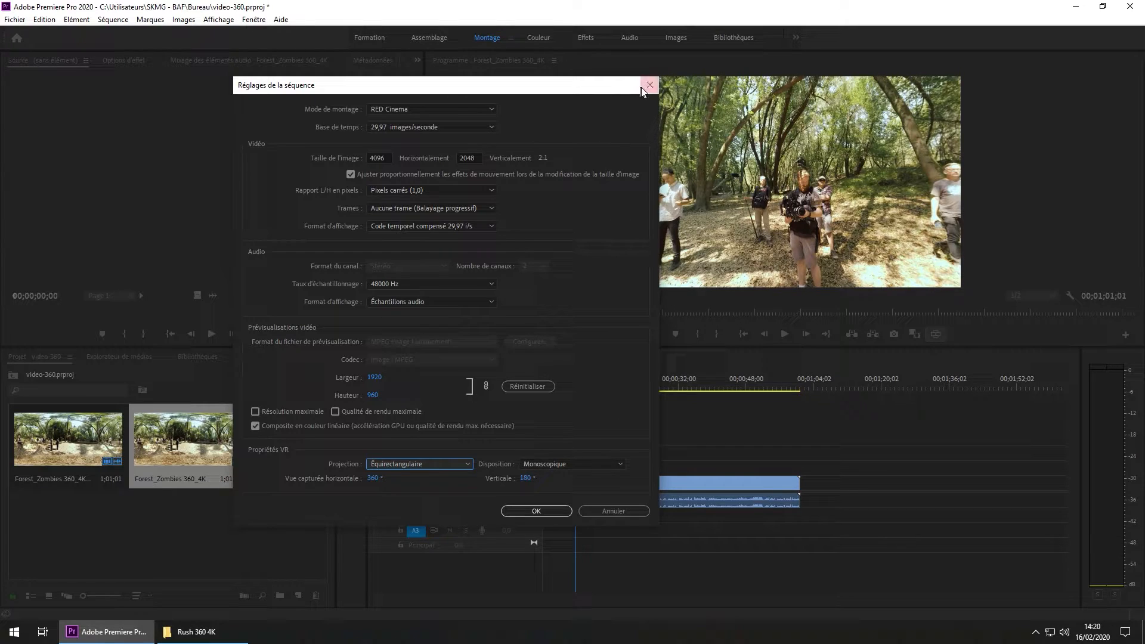
pyautogui.click(614, 512)
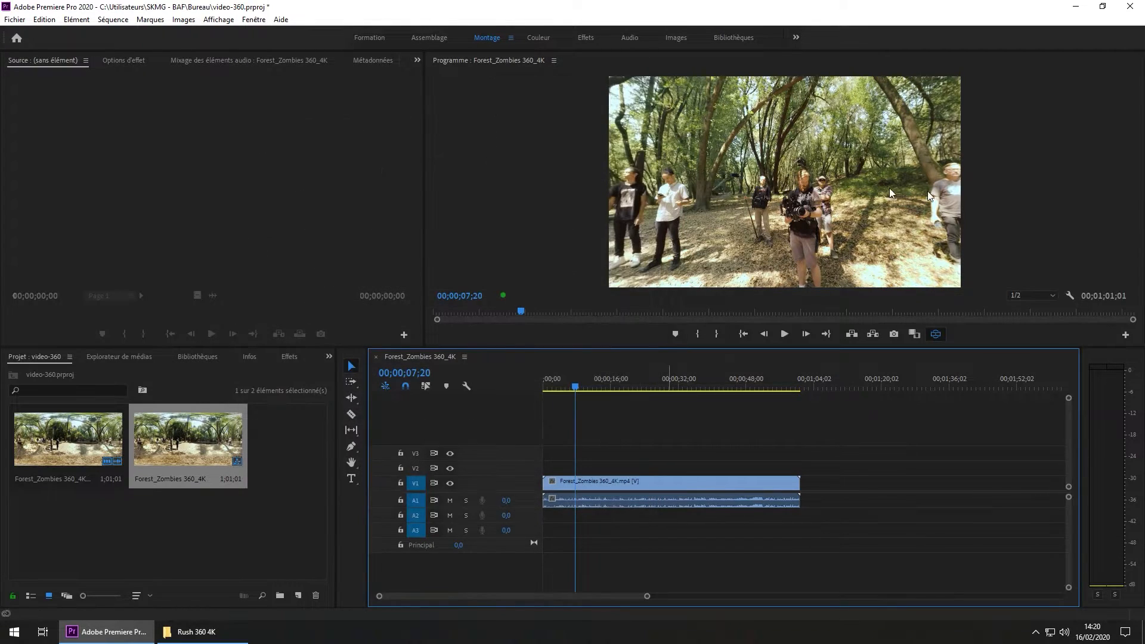
# - Turn off the VR video display and review the VR layout choices in the sequence settings, leaving Monoscopique selected
pyautogui.click(935, 334)
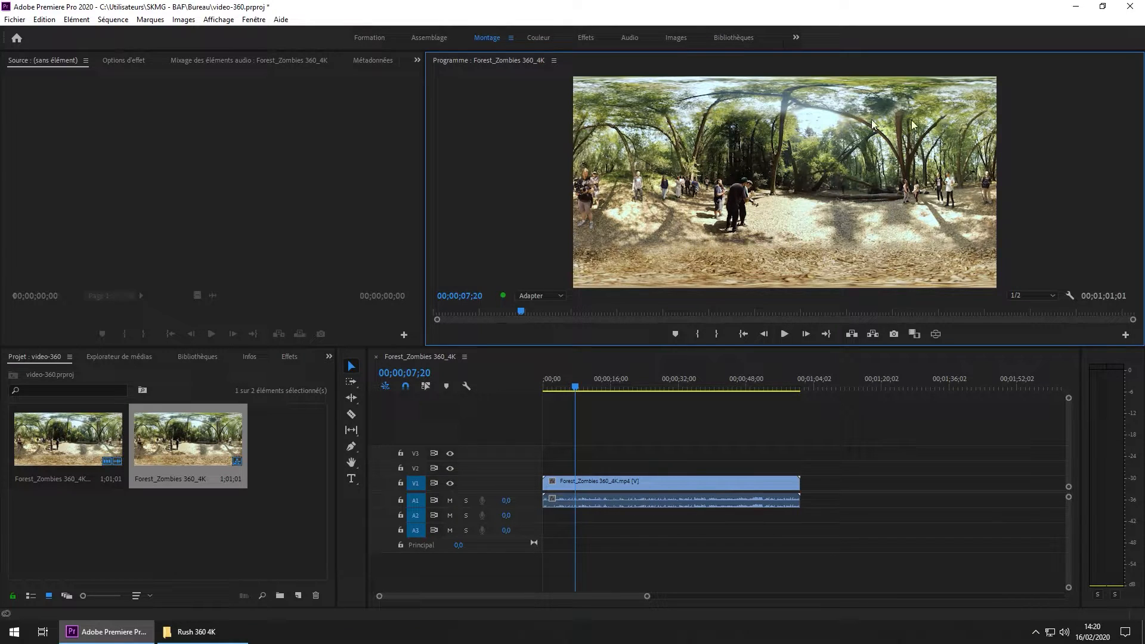
pyautogui.click(77, 19)
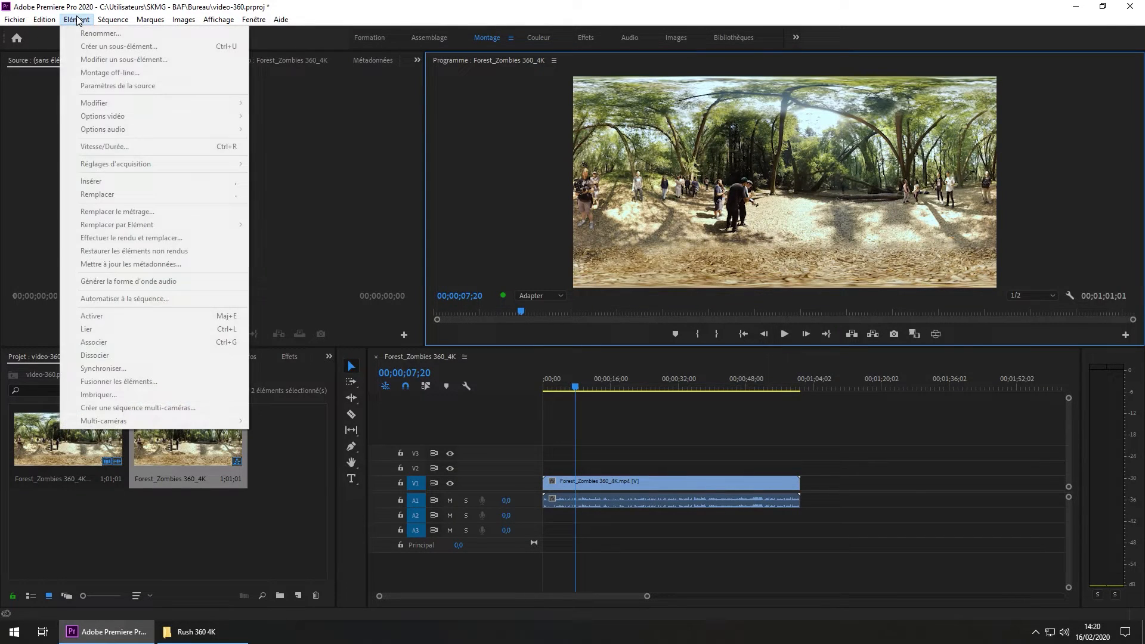
pyautogui.click(119, 32)
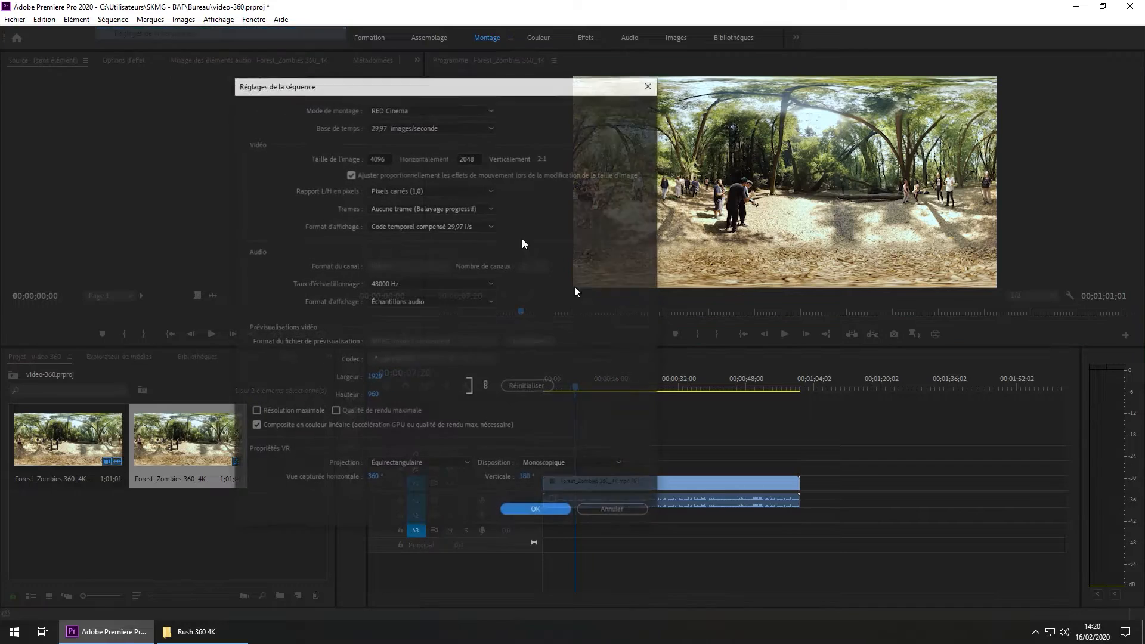
pyautogui.click(616, 463)
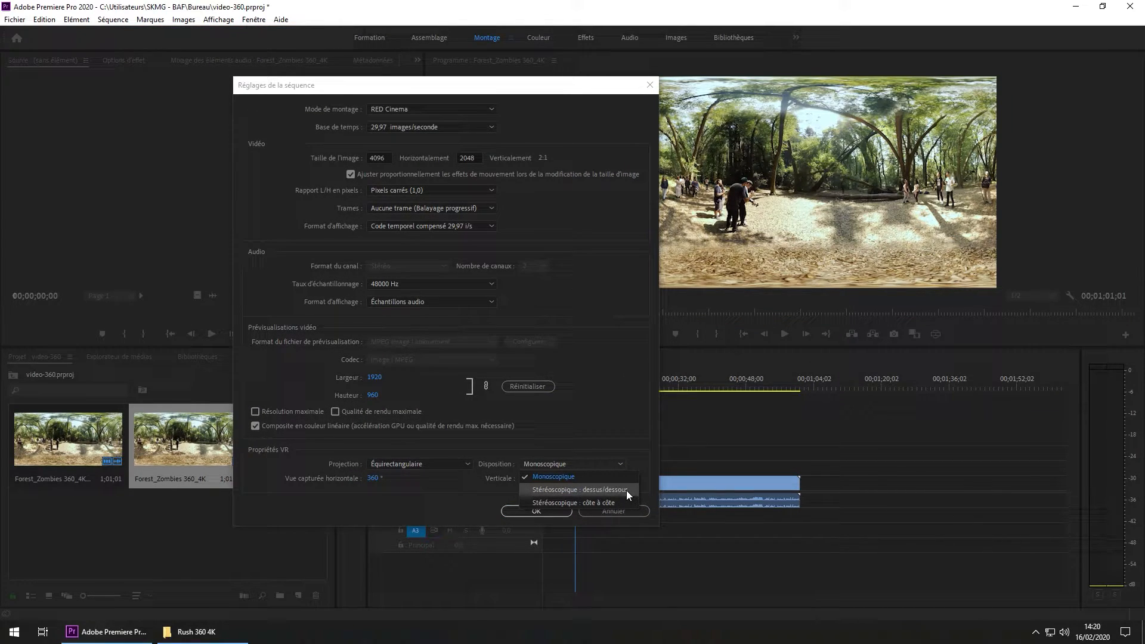
pyautogui.click(717, 147)
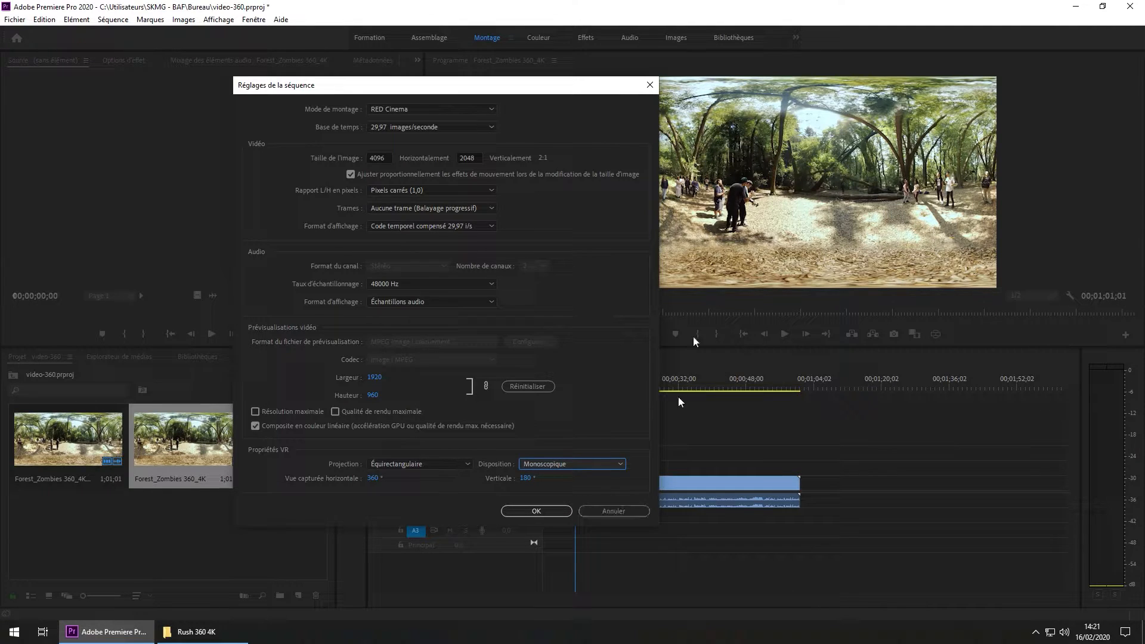
pyautogui.click(637, 511)
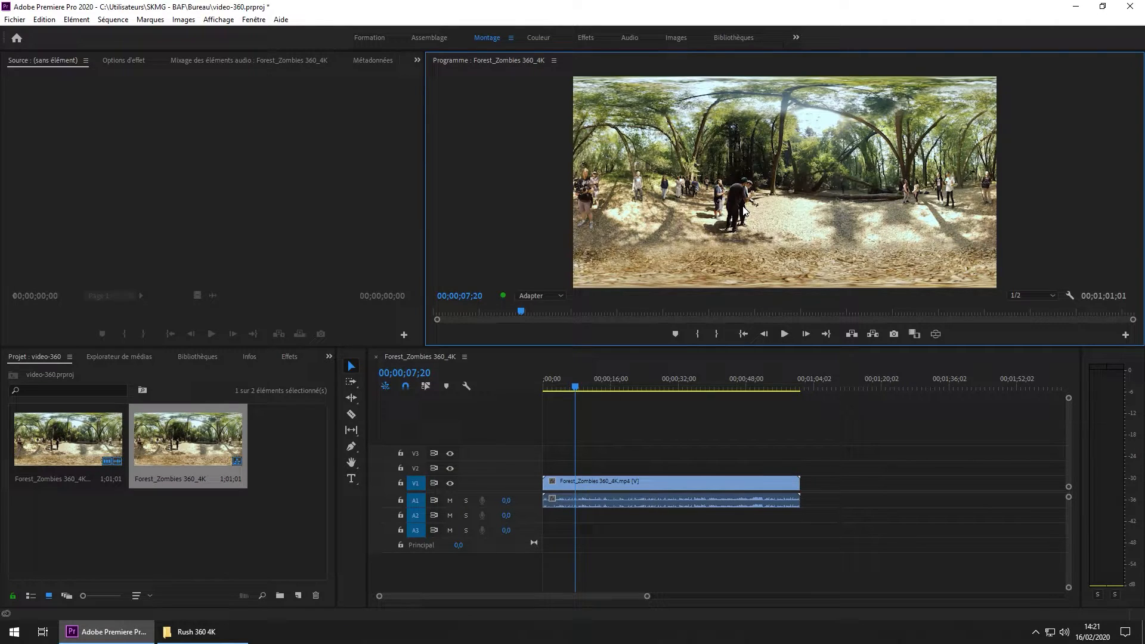
# - Review the VR properties in the sequence settings and leave them without applying changes
pyautogui.click(112, 19)
pyautogui.click(137, 31)
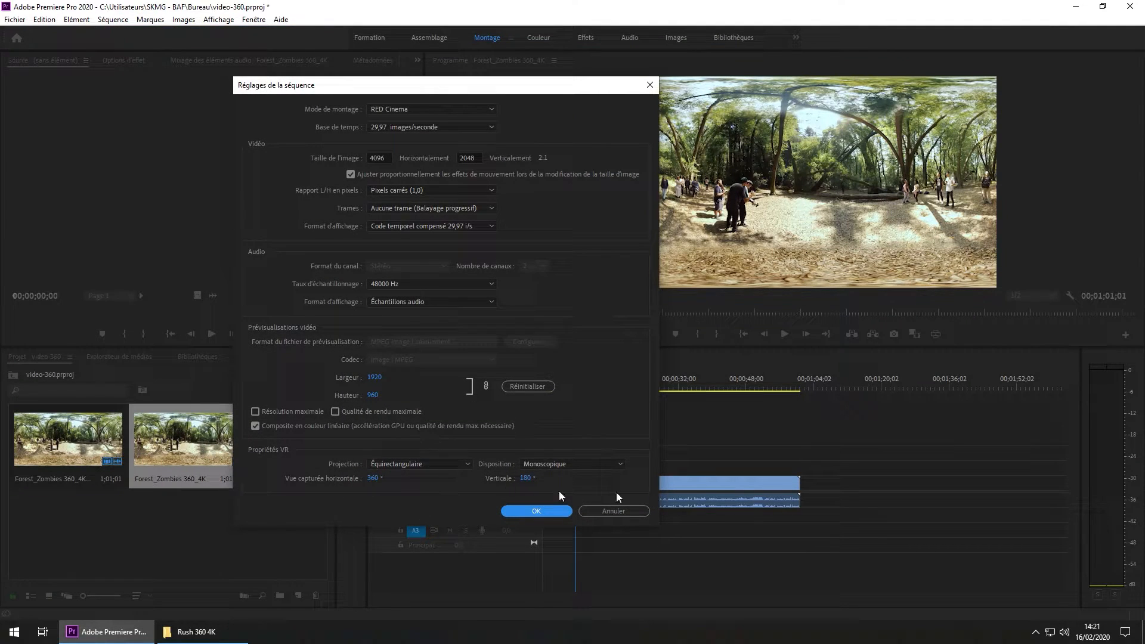
pyautogui.click(603, 510)
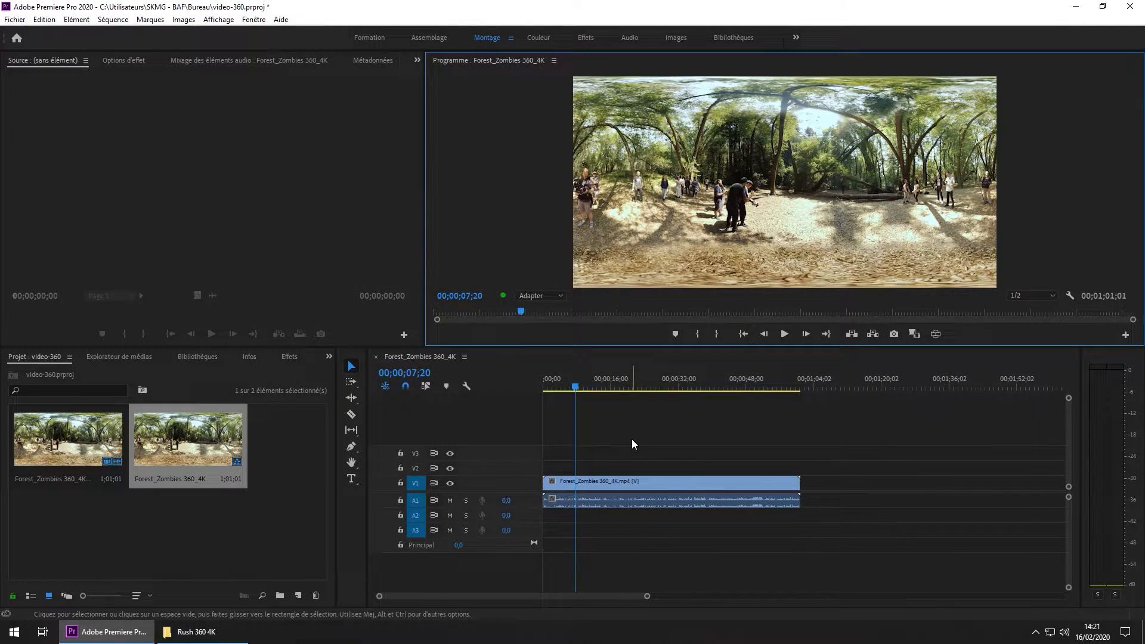
# - Try splitting the Forest_Zombies clip at 00;00;17;10 and around 00;00;32;00, and undo both cuts
pyautogui.moveTo(578, 385); pyautogui.dragTo(617, 386)
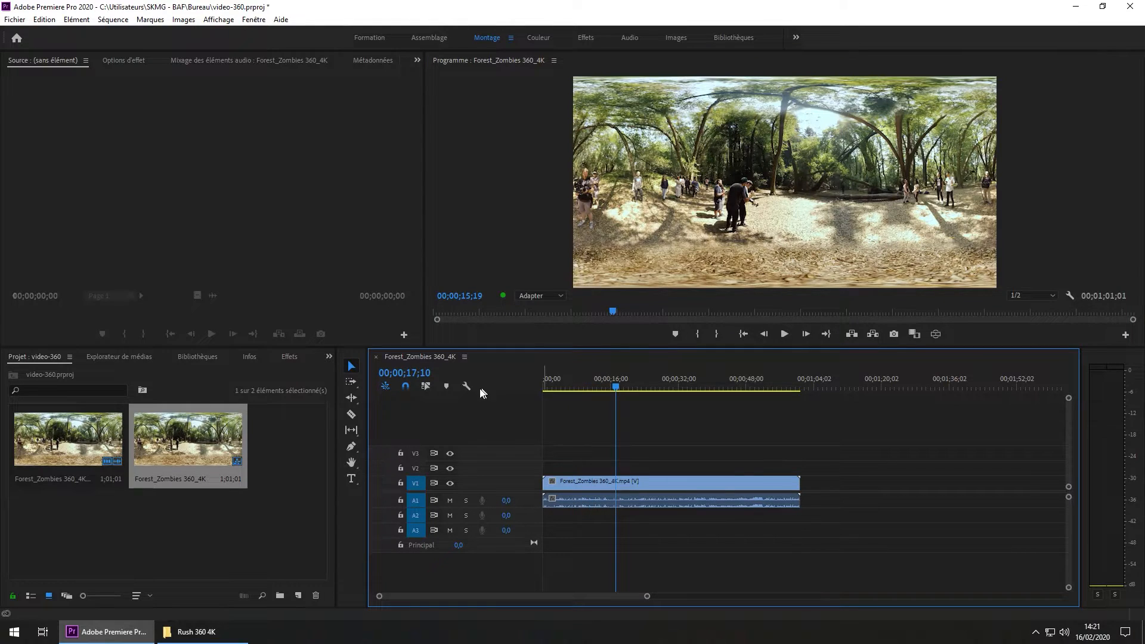
pyautogui.click(351, 414)
pyautogui.click(616, 483)
pyautogui.click(676, 483)
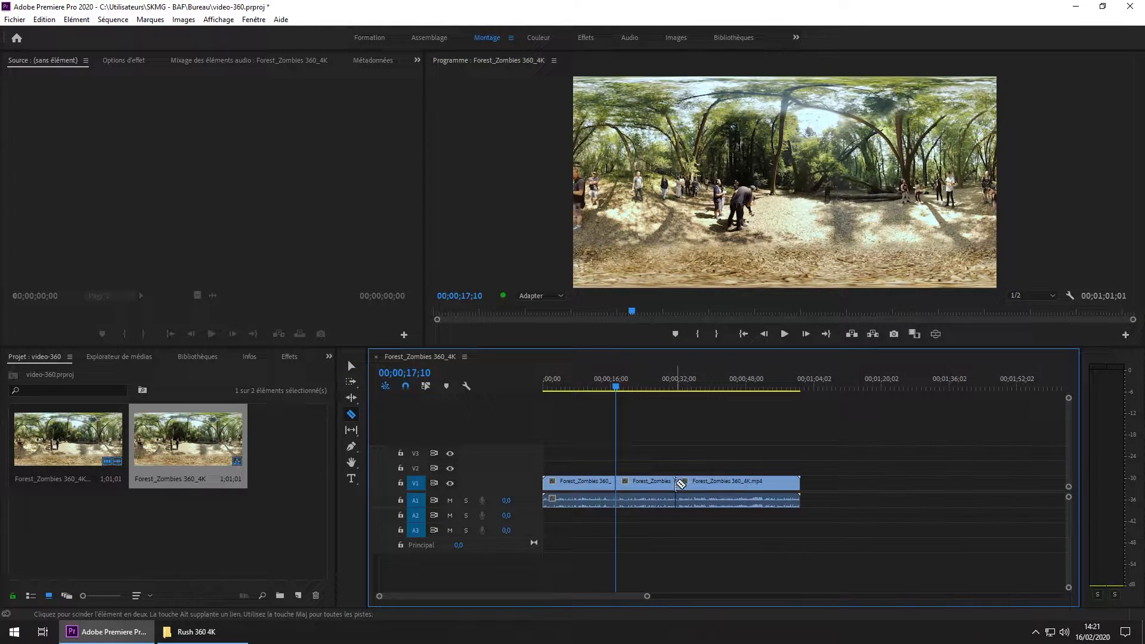
pyautogui.hotkey('ctrl', 'z')
pyautogui.hotkey('ctrl', 'z')
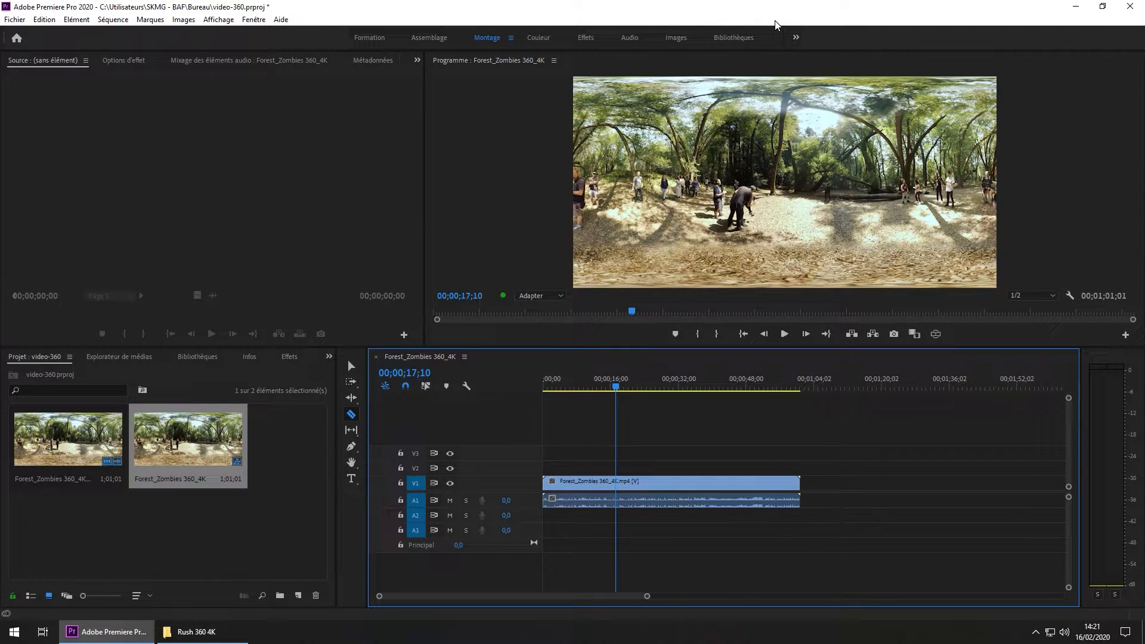
pyautogui.click(351, 366)
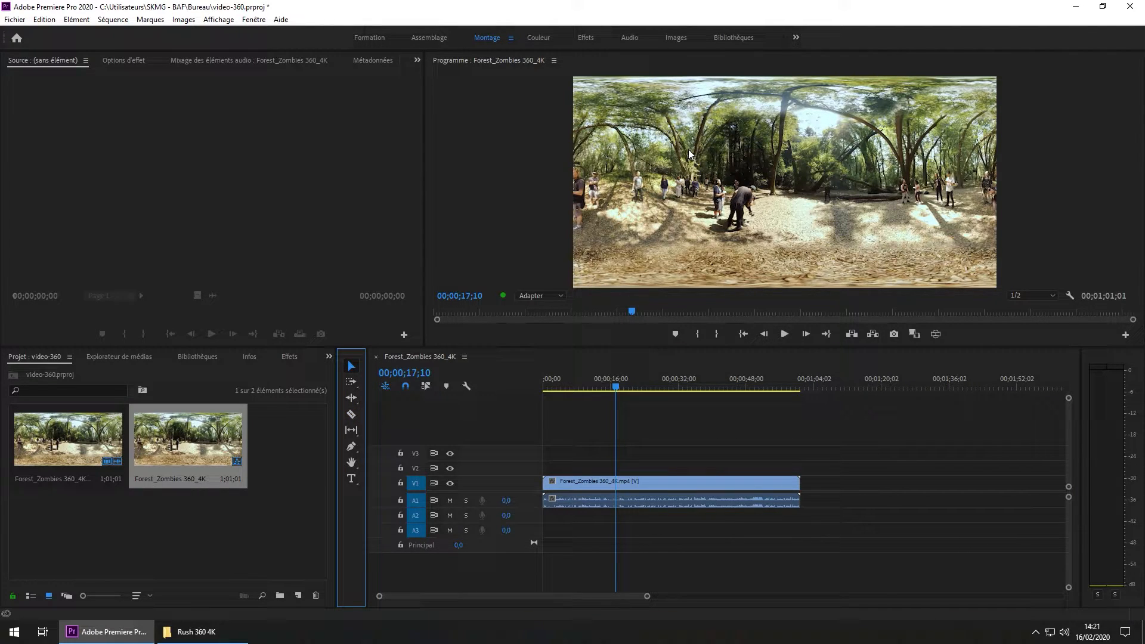
# - Turn on the VR video display in the Program monitor and pan the view down to the forest clearing
pyautogui.click(936, 334)
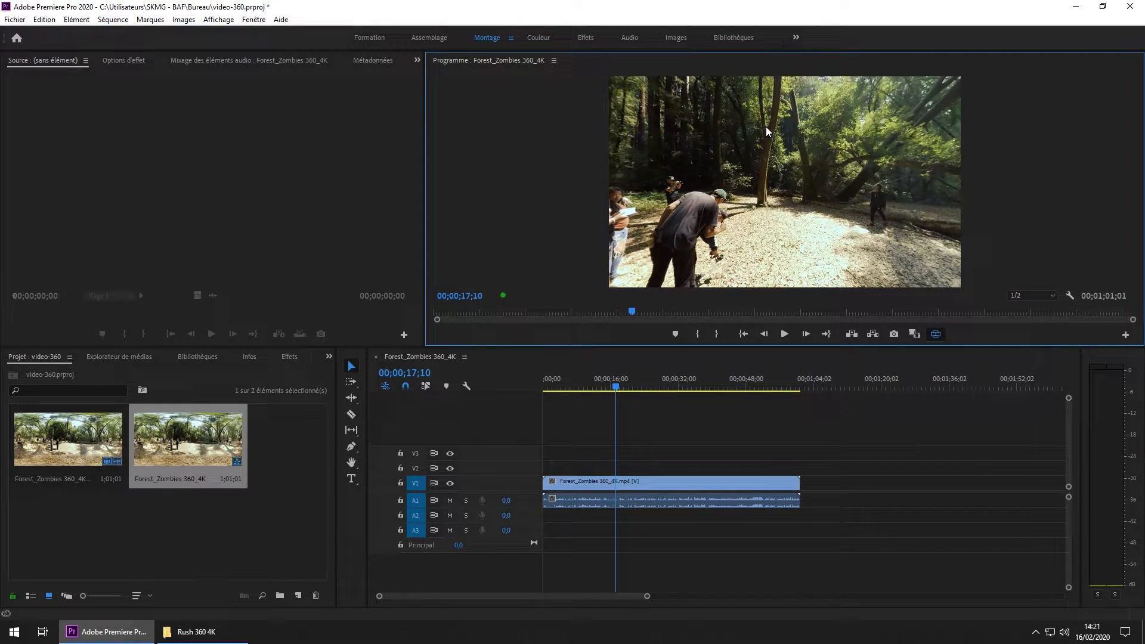
pyautogui.moveTo(774, 113); pyautogui.dragTo(464, 194)
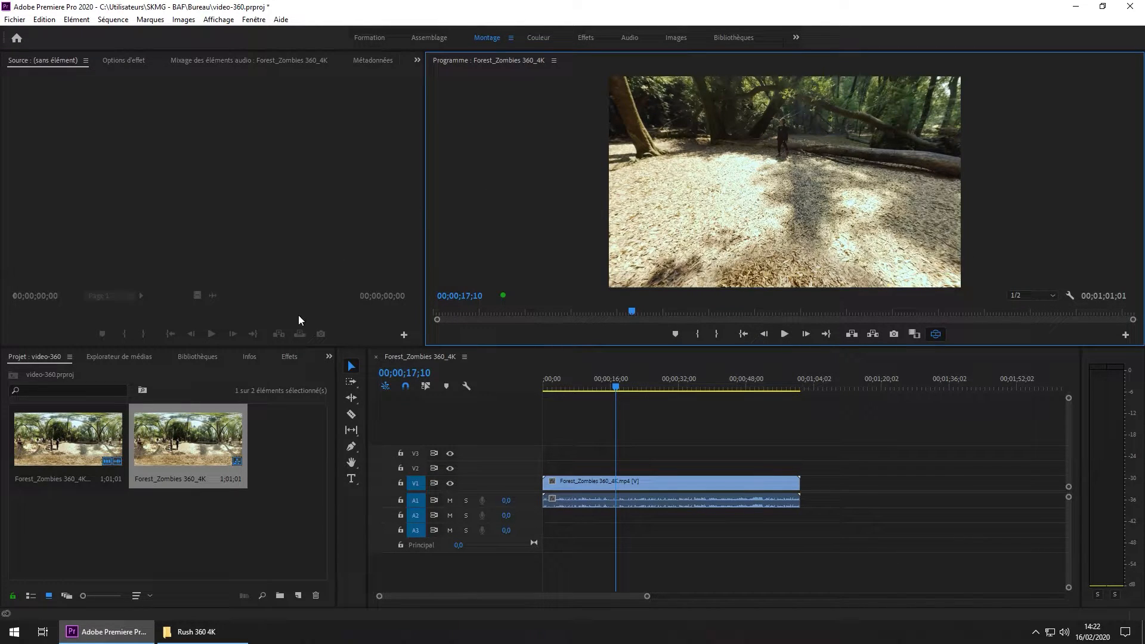
# - Find the Flou gaussien effect by searching "flou", apply it to the Forest_Zombies clip on V1, and set its Flou value to 27
pyautogui.click(288, 357)
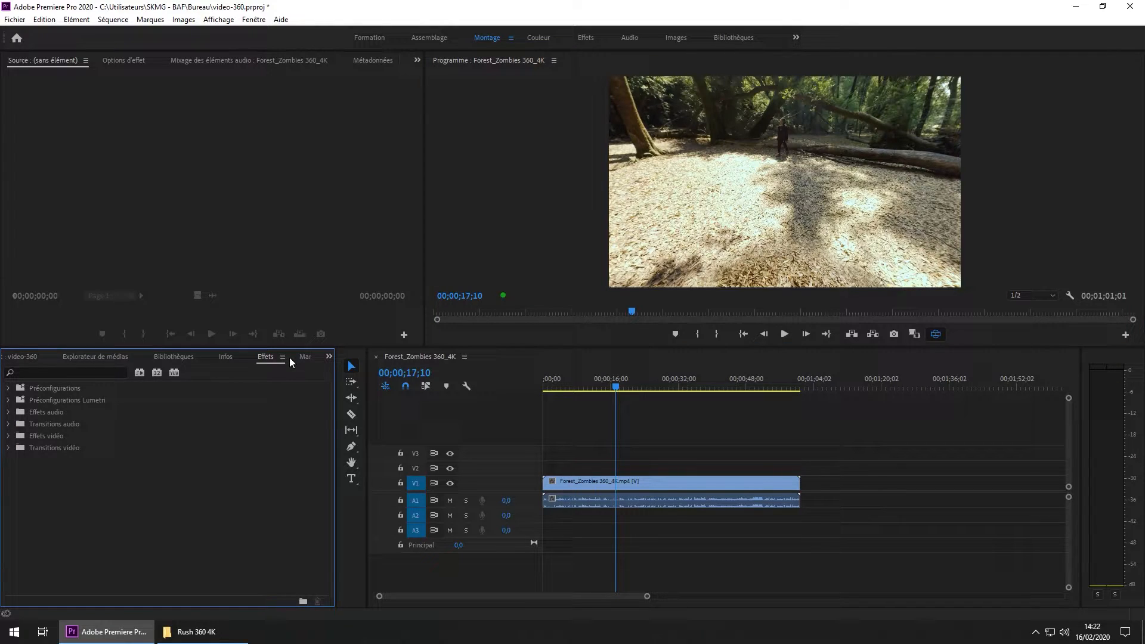
pyautogui.click(28, 371)
pyautogui.write('flou')
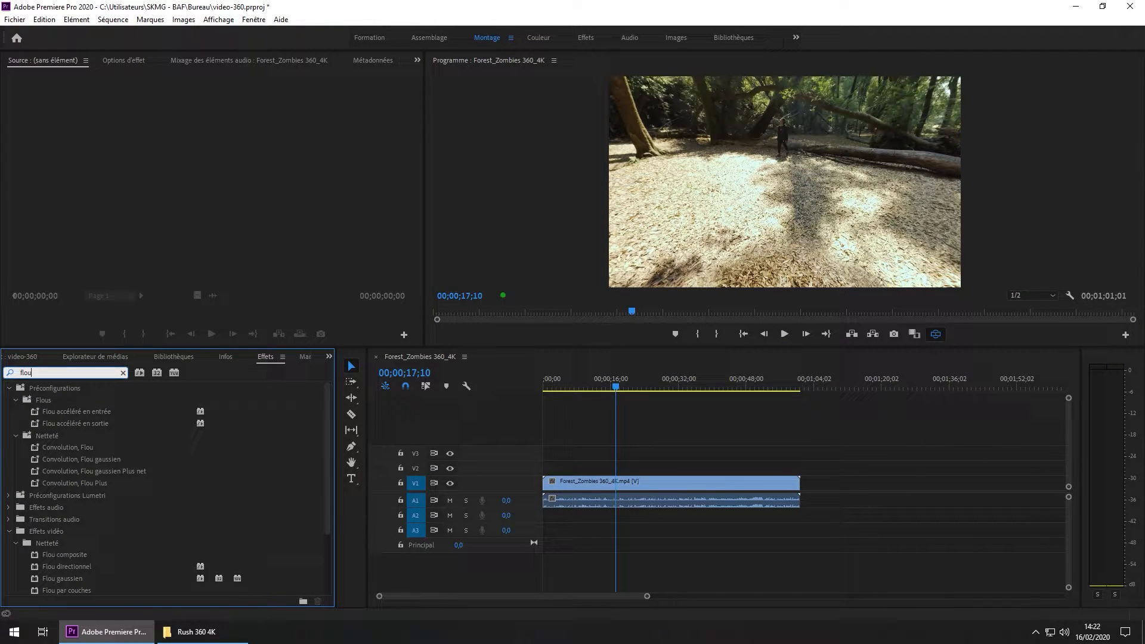
pyautogui.click(63, 580)
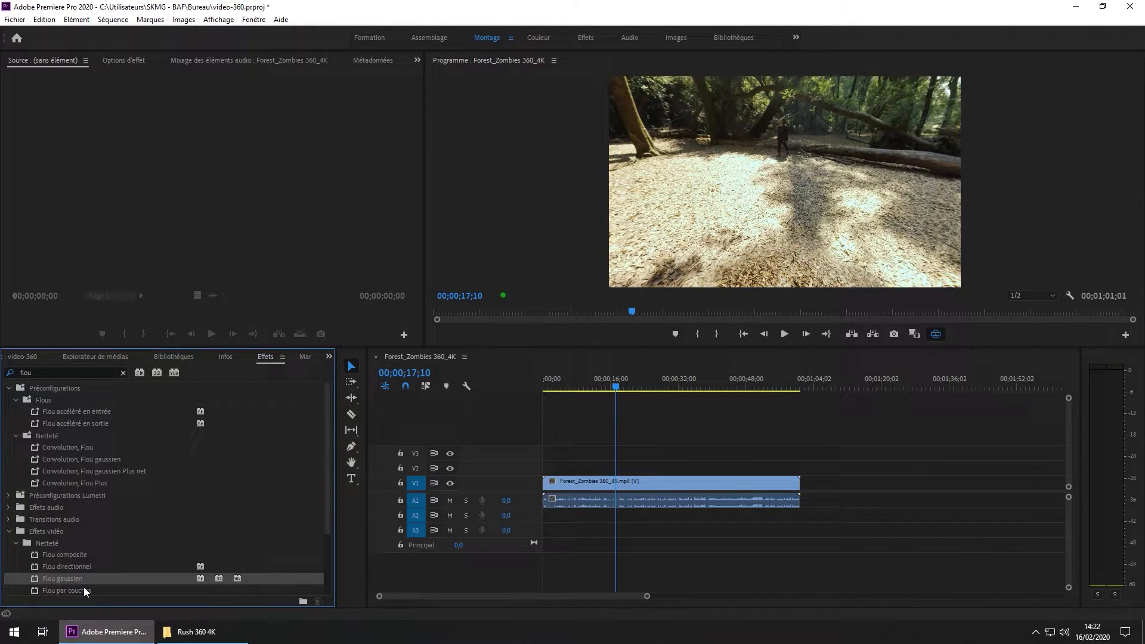
pyautogui.moveTo(58, 579); pyautogui.dragTo(636, 486)
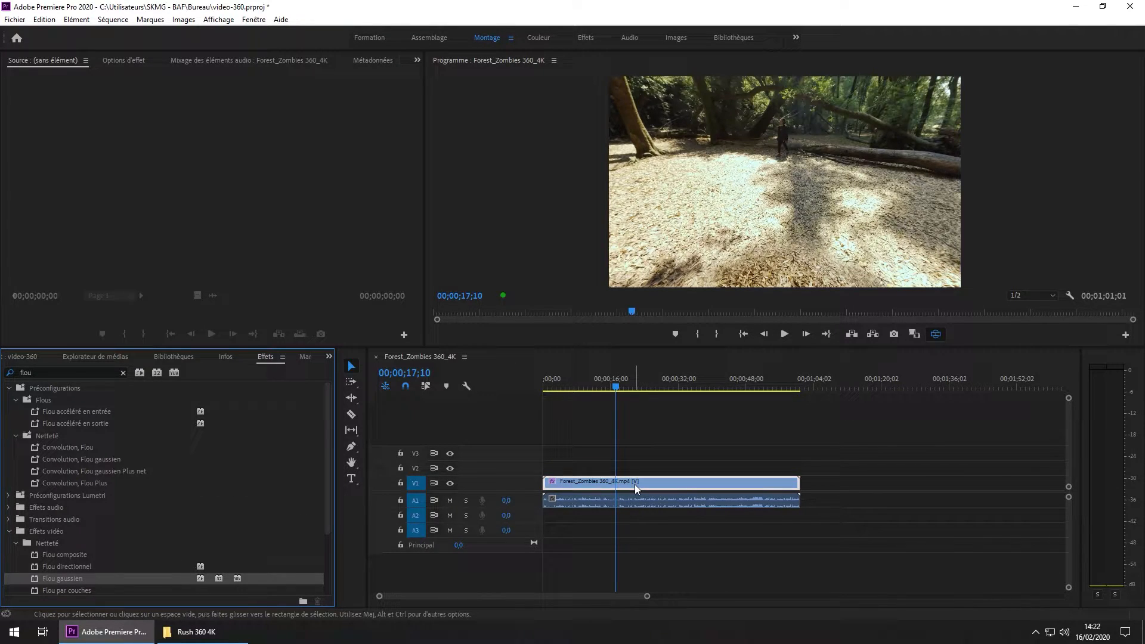
pyautogui.click(134, 60)
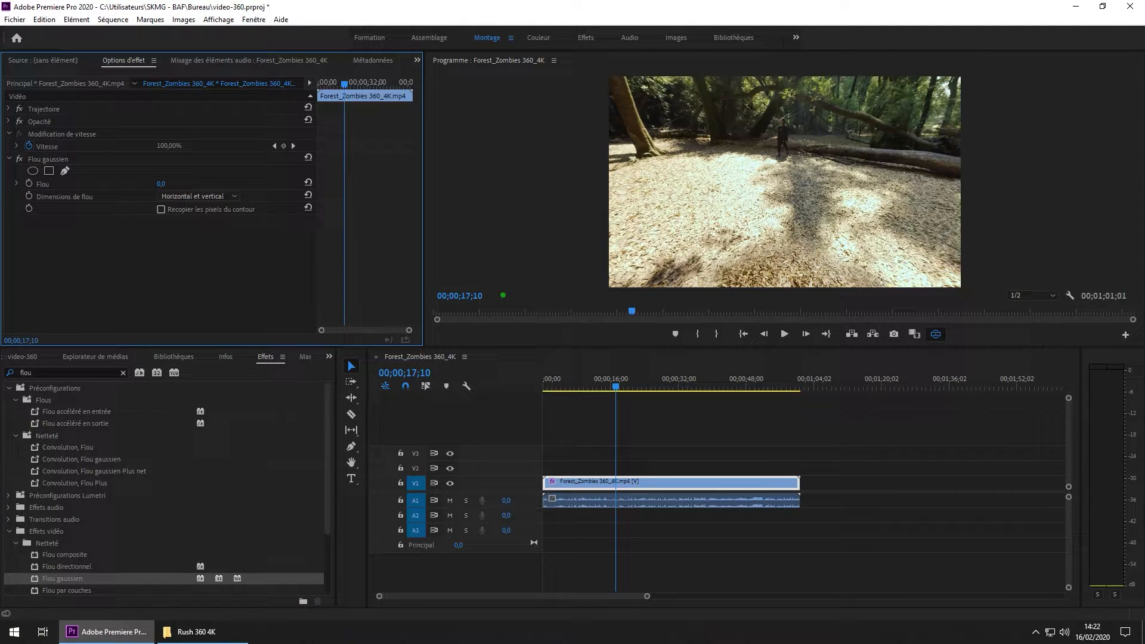
pyautogui.moveTo(161, 184); pyautogui.dragTo(176, 183)
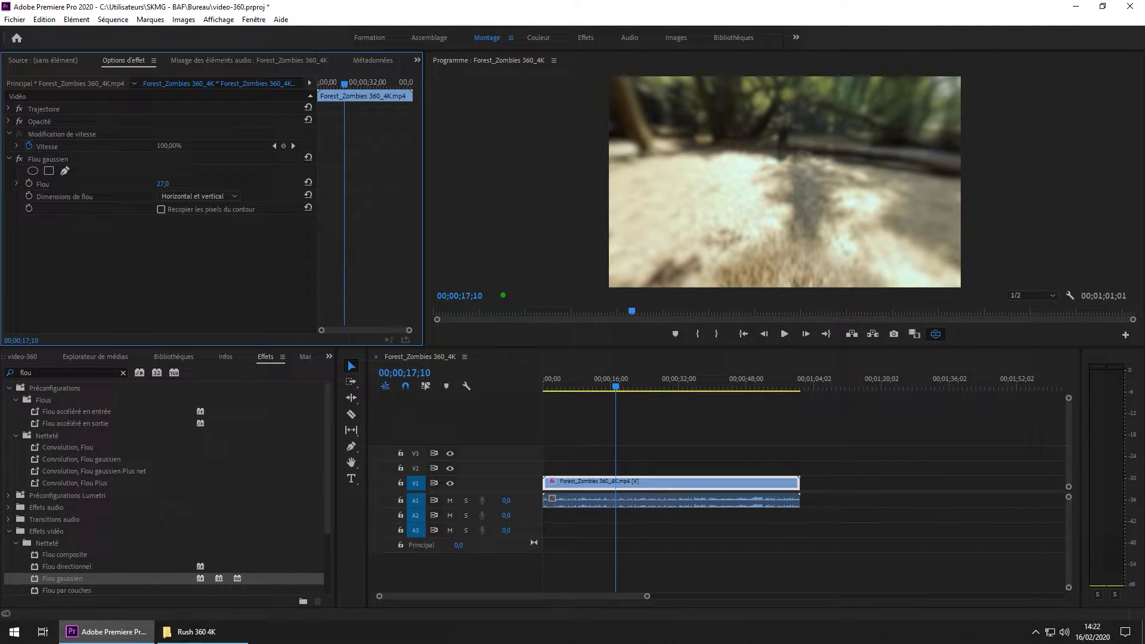
# - Look around the blurred VR scene for a visible seam, and remove the Flou gaussien effect from the clip
pyautogui.moveTo(817, 179); pyautogui.dragTo(748, 187)
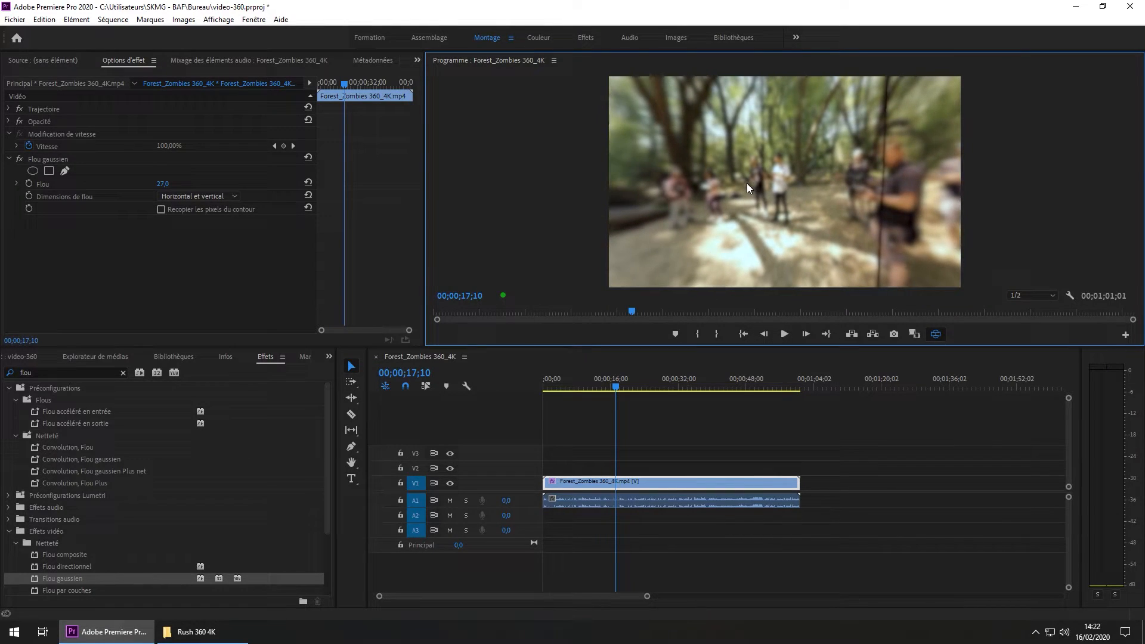
pyautogui.moveTo(847, 155); pyautogui.dragTo(770, 149)
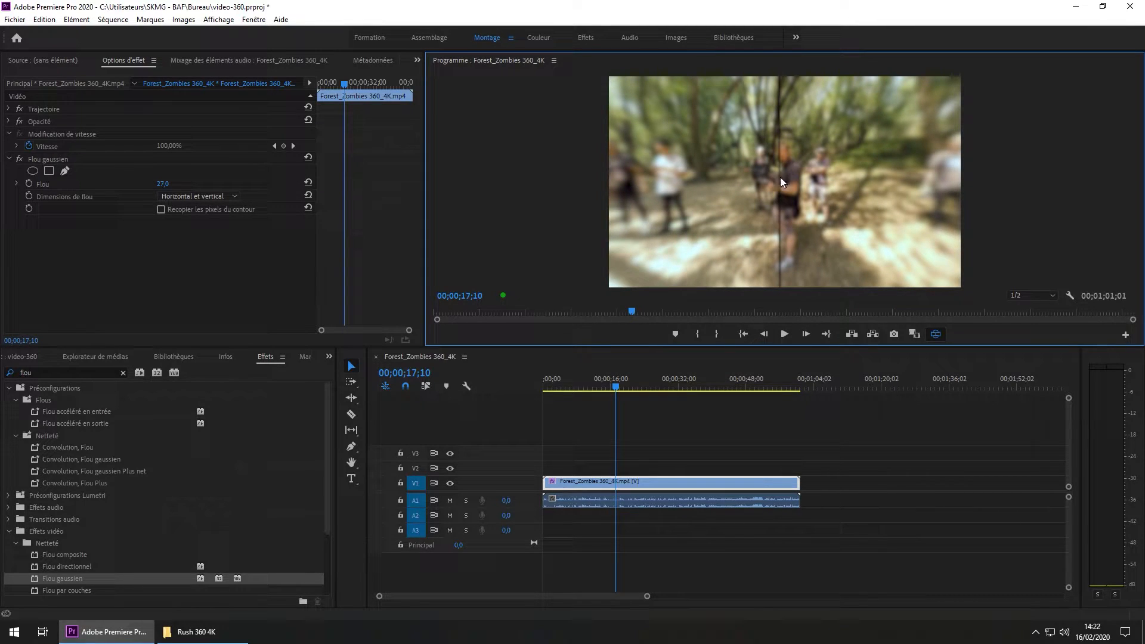
pyautogui.click(49, 161)
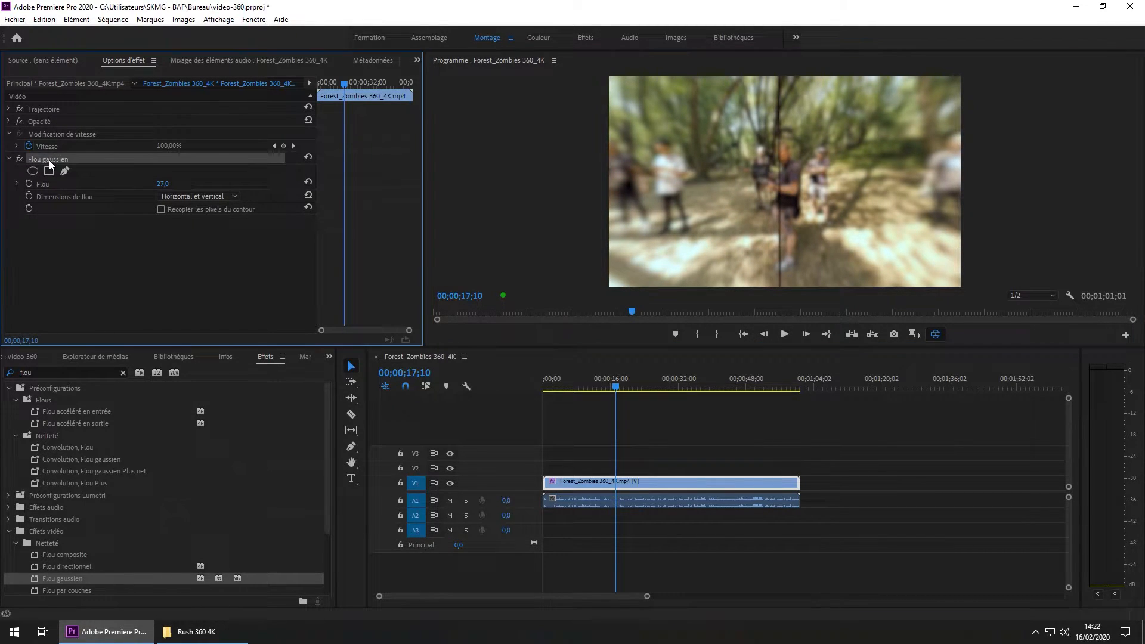
pyautogui.press('Delete')
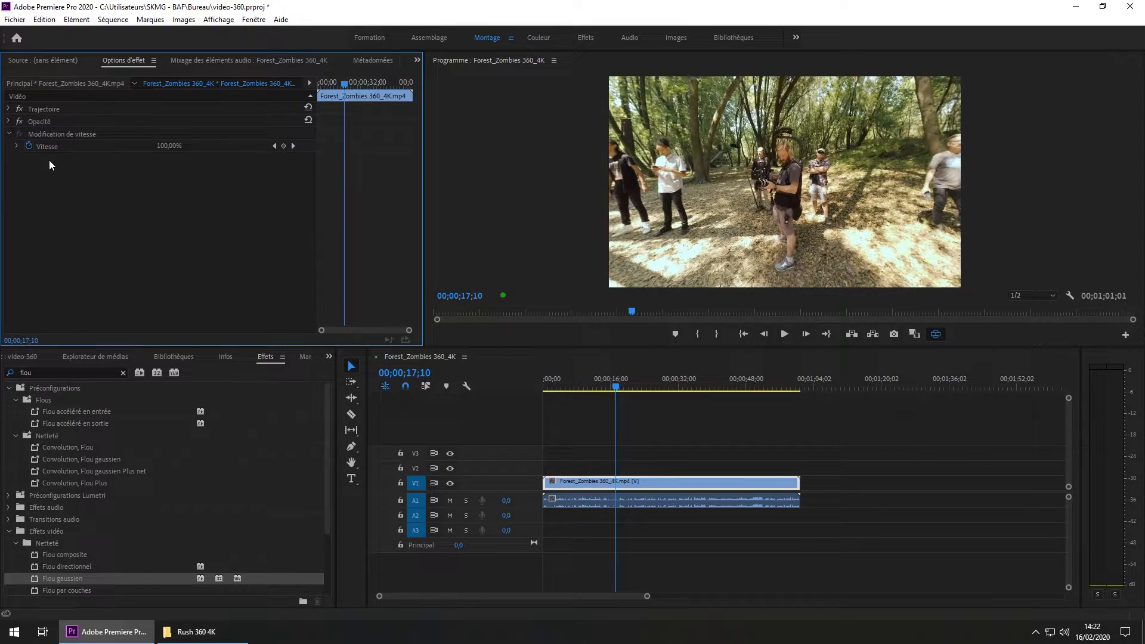
# - Search the effects for "VR" and apply Flou VR from Vidéo immersive to the Forest_Zombies clip
pyautogui.click(35, 372)
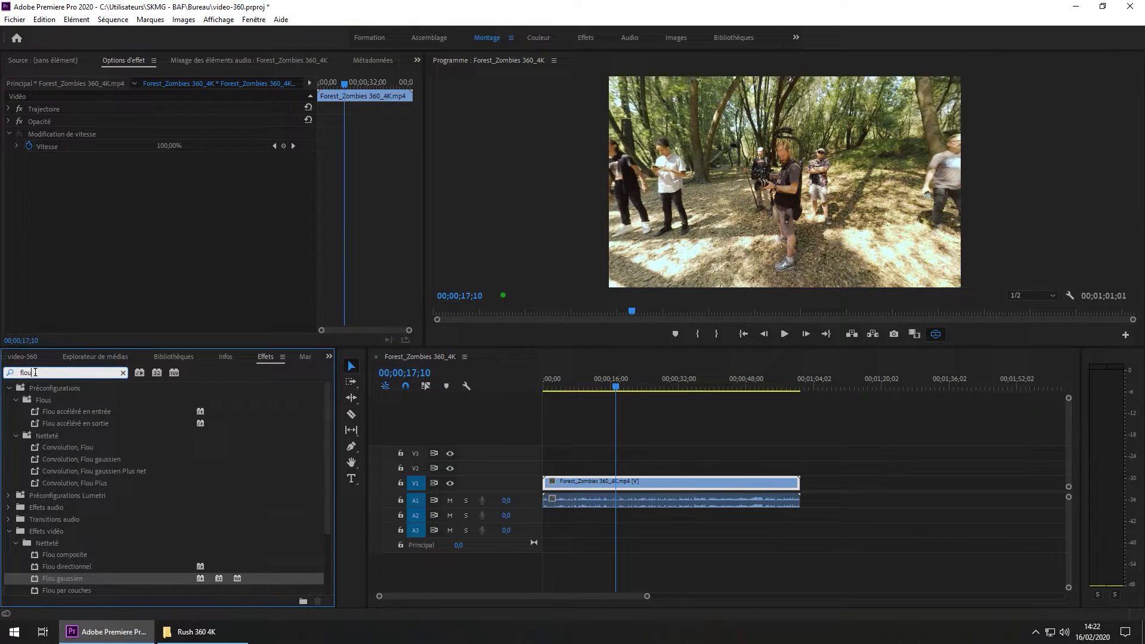
pyautogui.moveTo(44, 371); pyautogui.dragTo(3, 374)
pyautogui.write('VR')
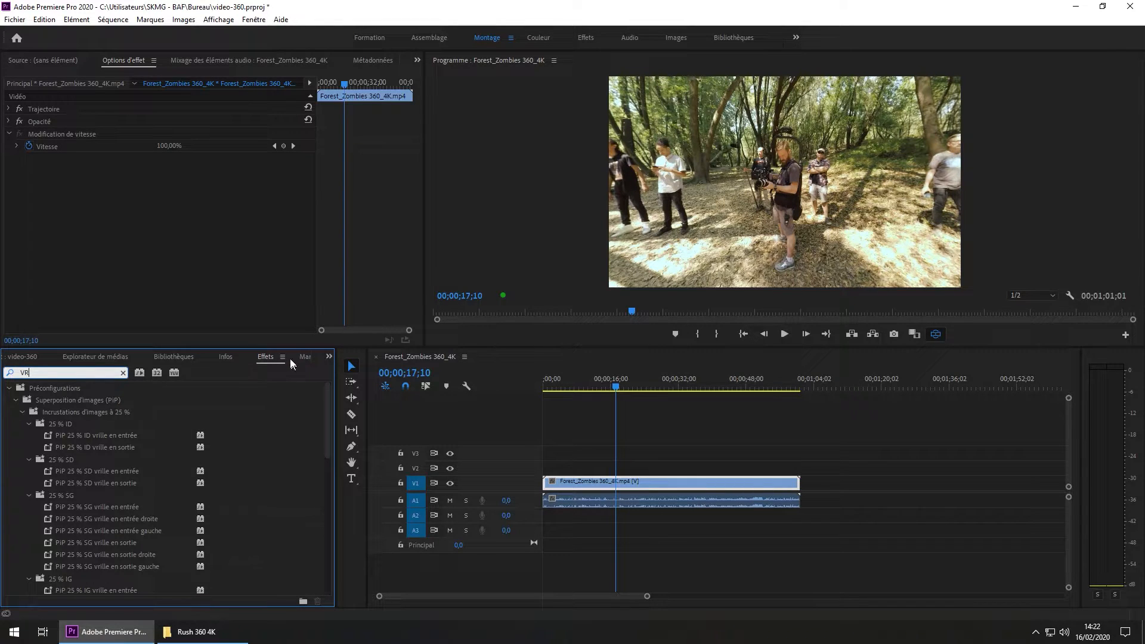
pyautogui.scroll(-5, 65, 452)
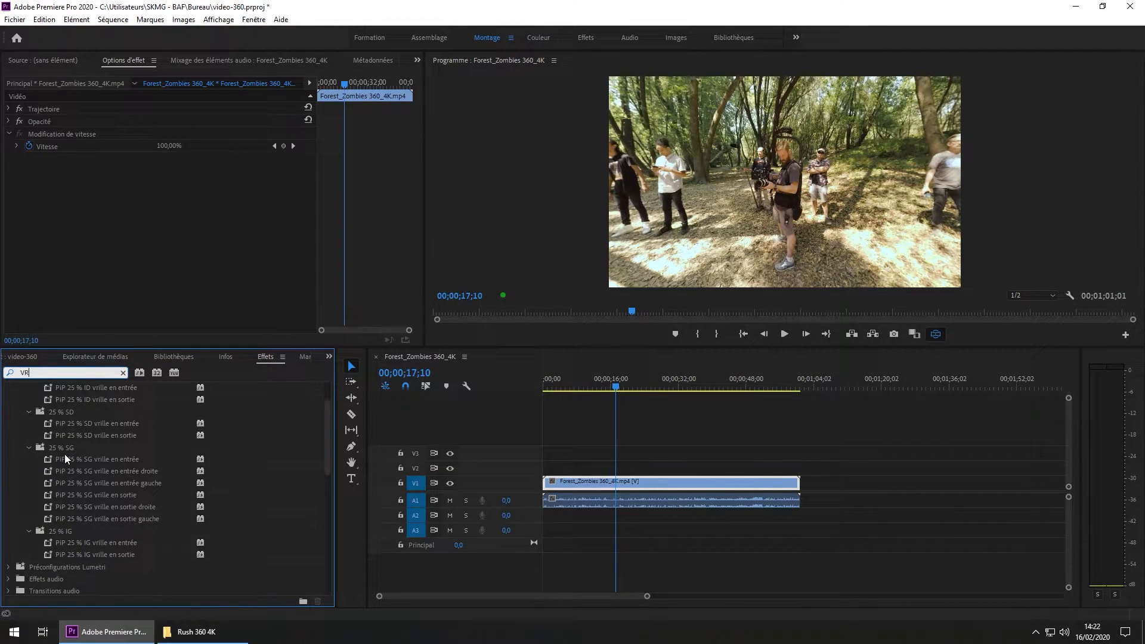
pyautogui.scroll(-2, 63, 453)
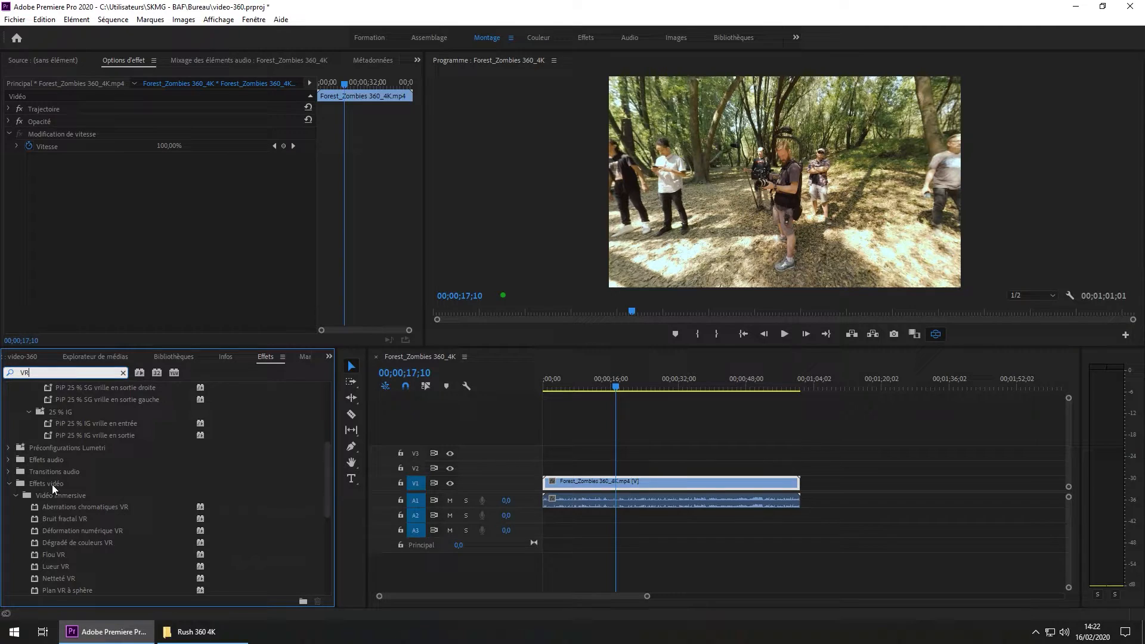
pyautogui.scroll(-1, 95, 500)
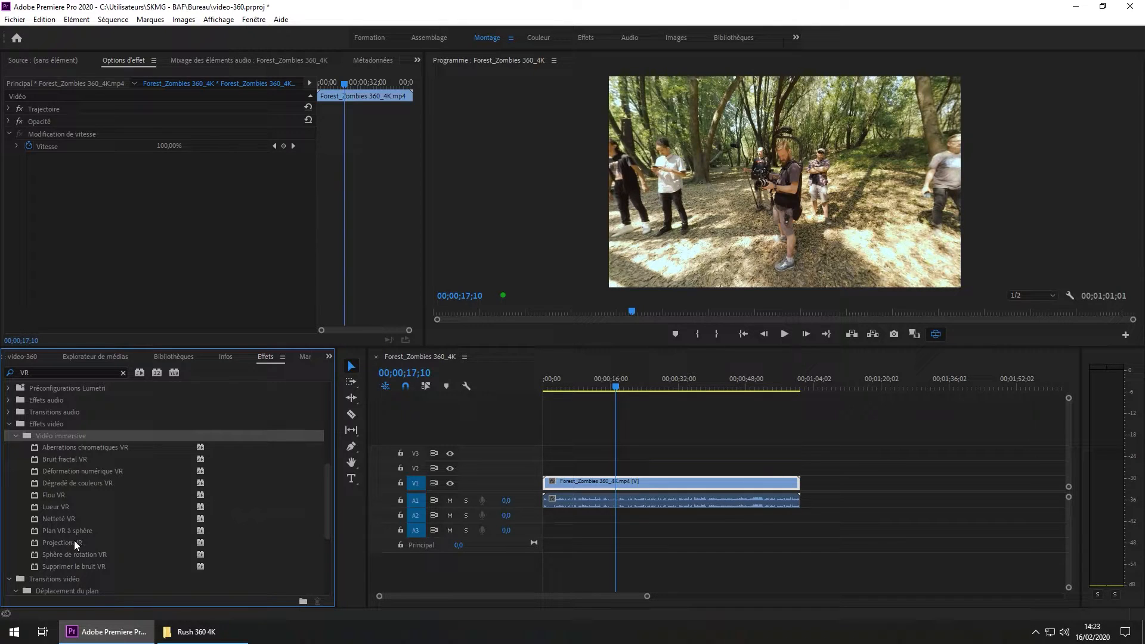
pyautogui.click(59, 495)
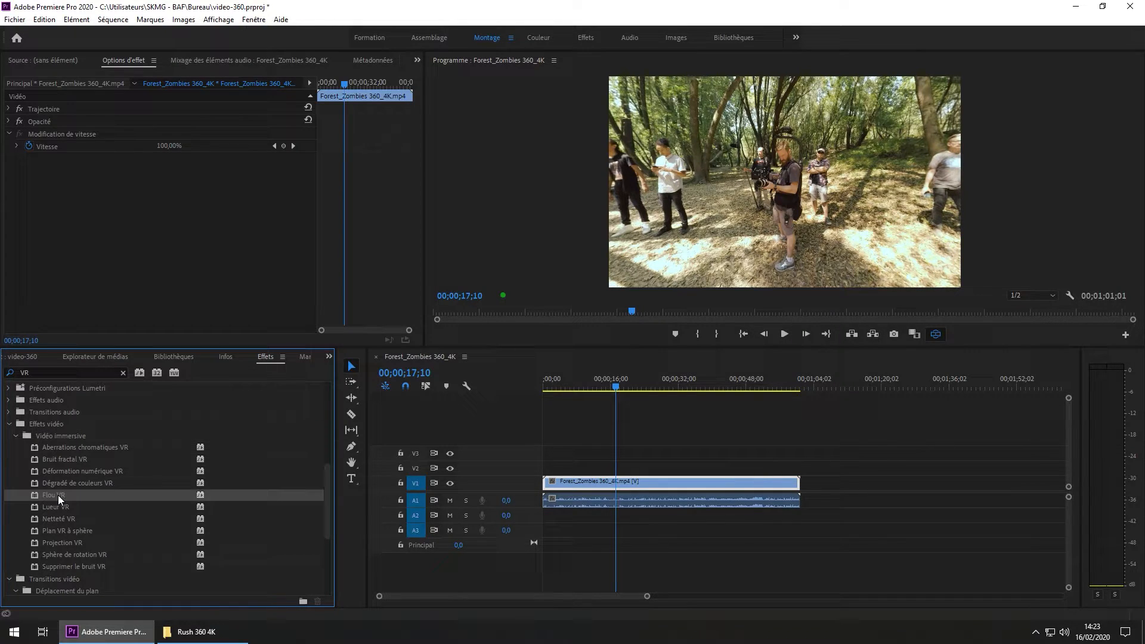
pyautogui.moveTo(59, 493); pyautogui.dragTo(613, 485)
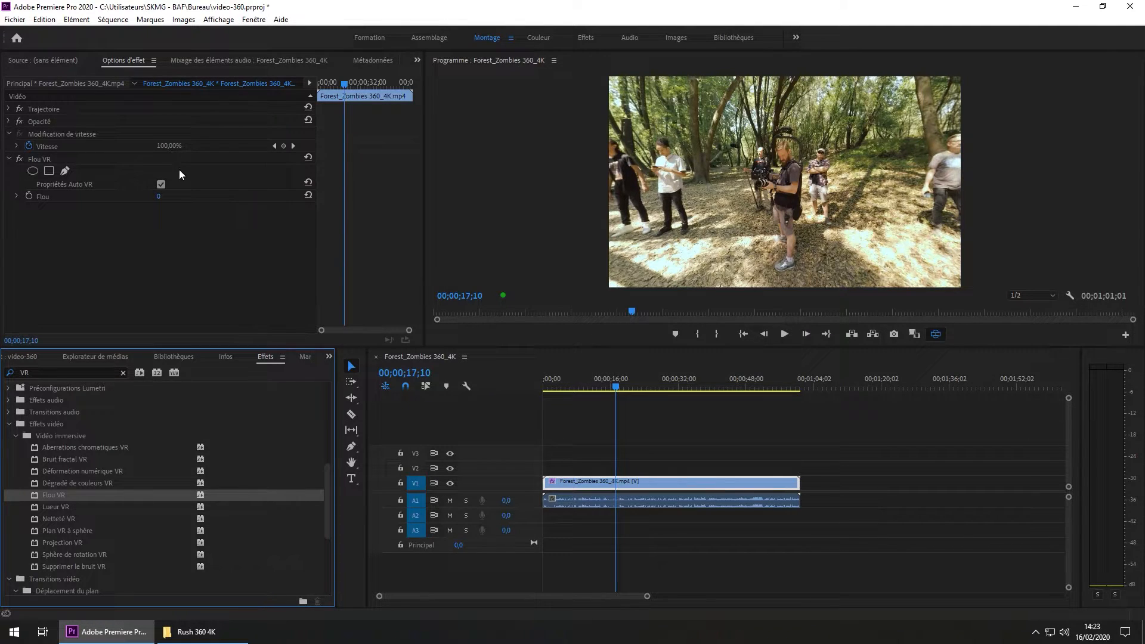
# - Set the Flou value of the Flou VR effect to 38 and look around the blurred scene
pyautogui.click(160, 199)
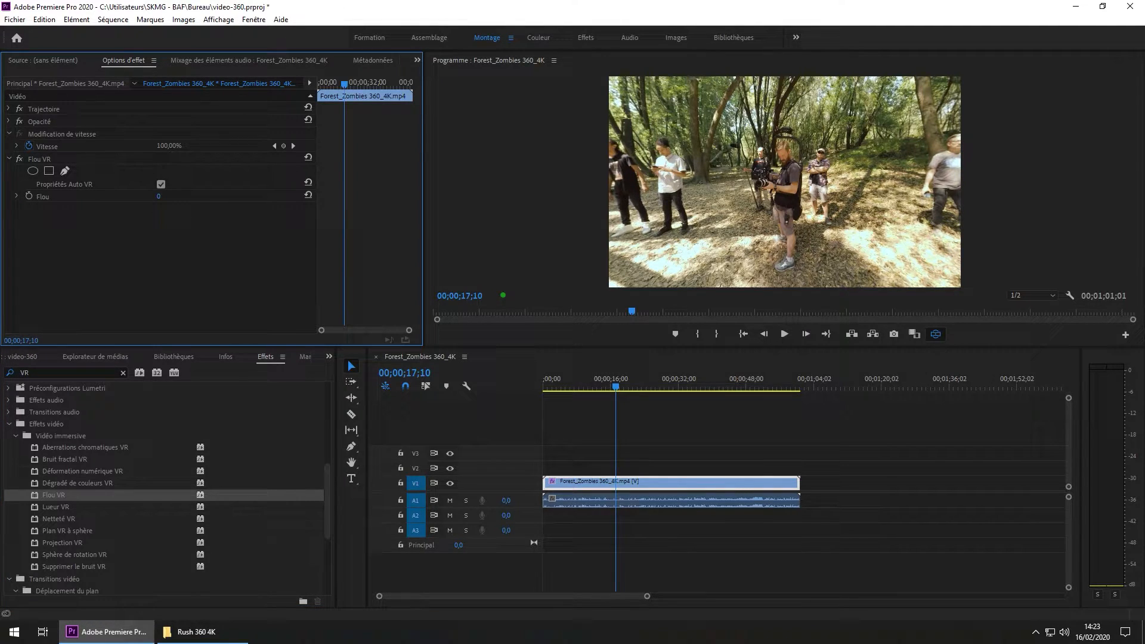
pyautogui.moveTo(160, 198); pyautogui.dragTo(183, 199)
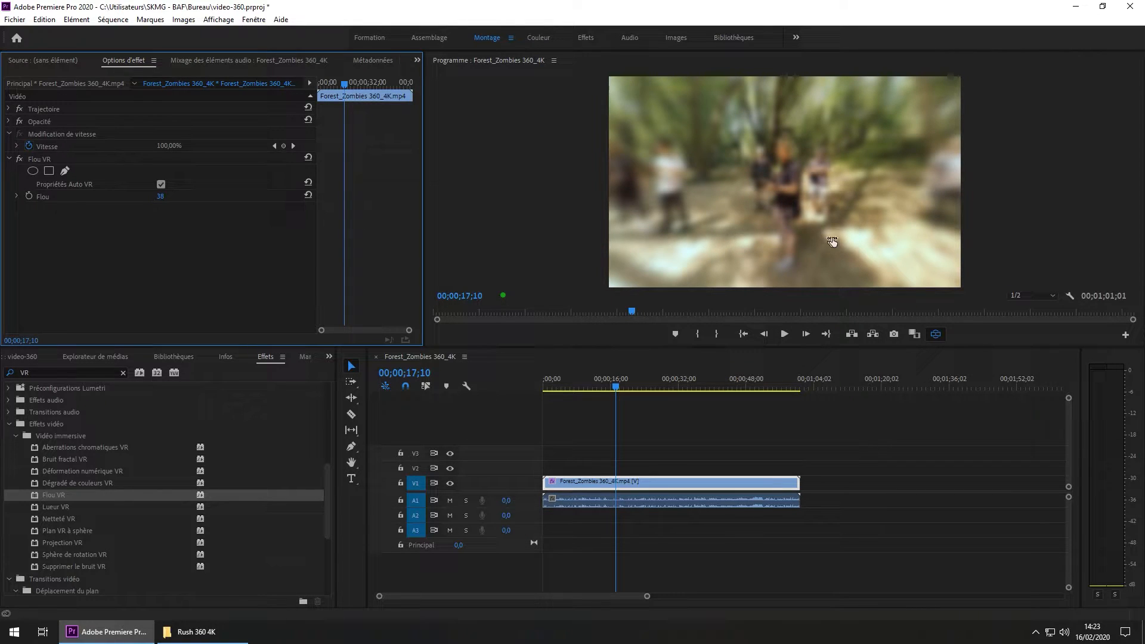
pyautogui.moveTo(812, 158)
pyautogui.mouseDown()
pyautogui.moveTo(792, 226)
pyautogui.moveTo(792, 136)
pyautogui.moveTo(785, 203)
pyautogui.moveTo(781, 158)
pyautogui.moveTo(775, 181)
pyautogui.moveTo(803, 182)
pyautogui.moveTo(796, 213)
pyautogui.moveTo(803, 138)
pyautogui.mouseUp()
pyautogui.moveTo(798, 221); pyautogui.dragTo(799, 177)
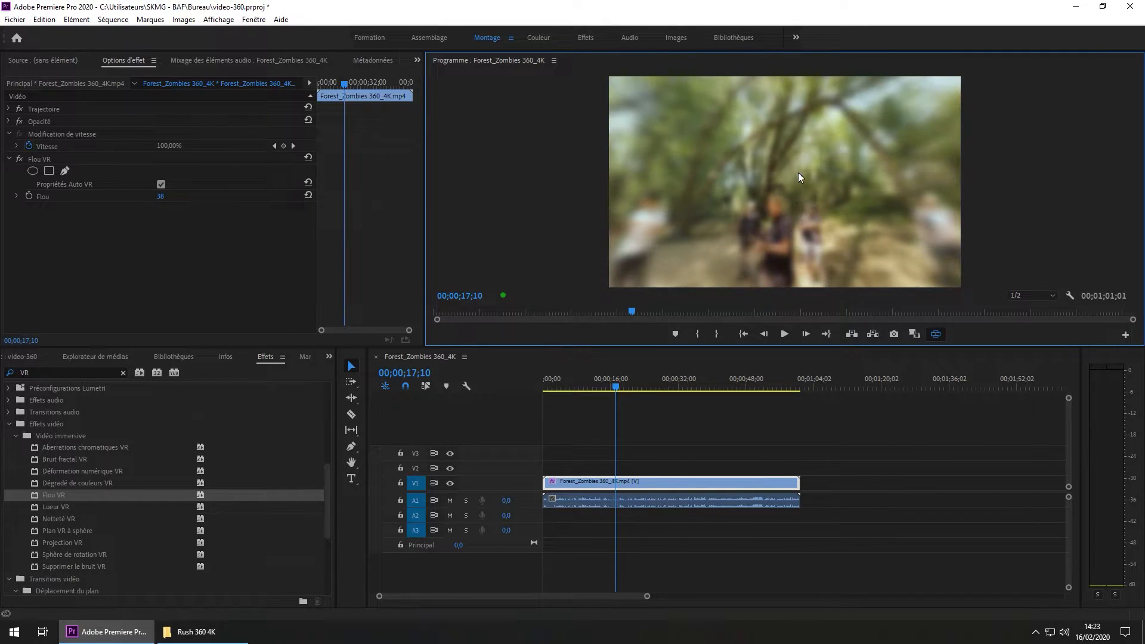
# - Disable the Flou VR effect on the clip and look around the scene without blur
pyautogui.click(19, 160)
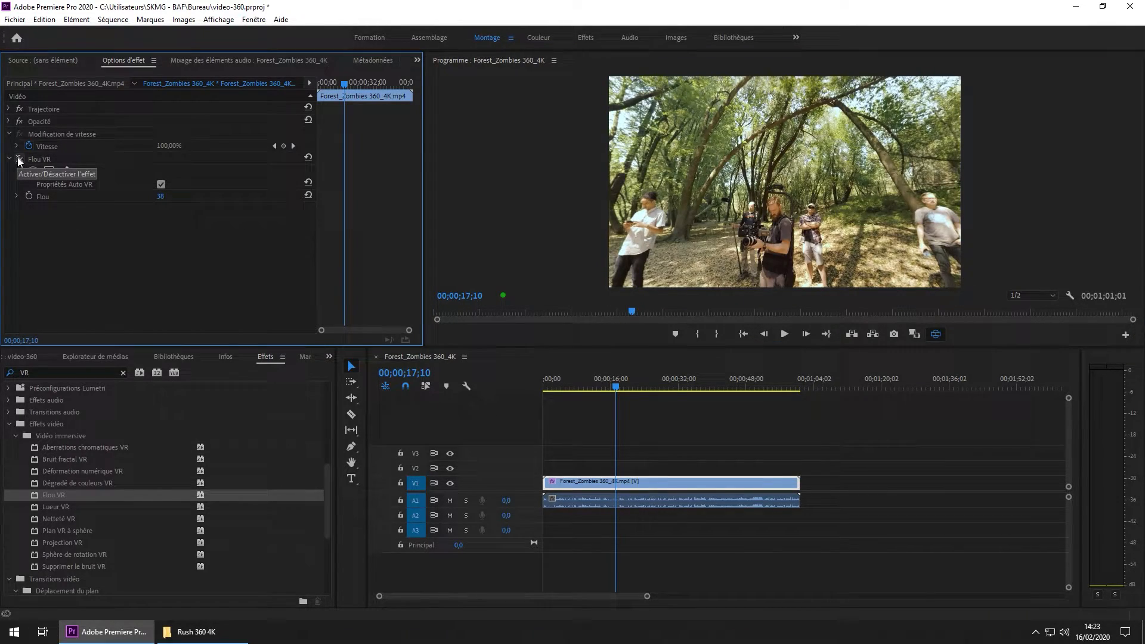
pyautogui.moveTo(813, 230); pyautogui.dragTo(816, 179)
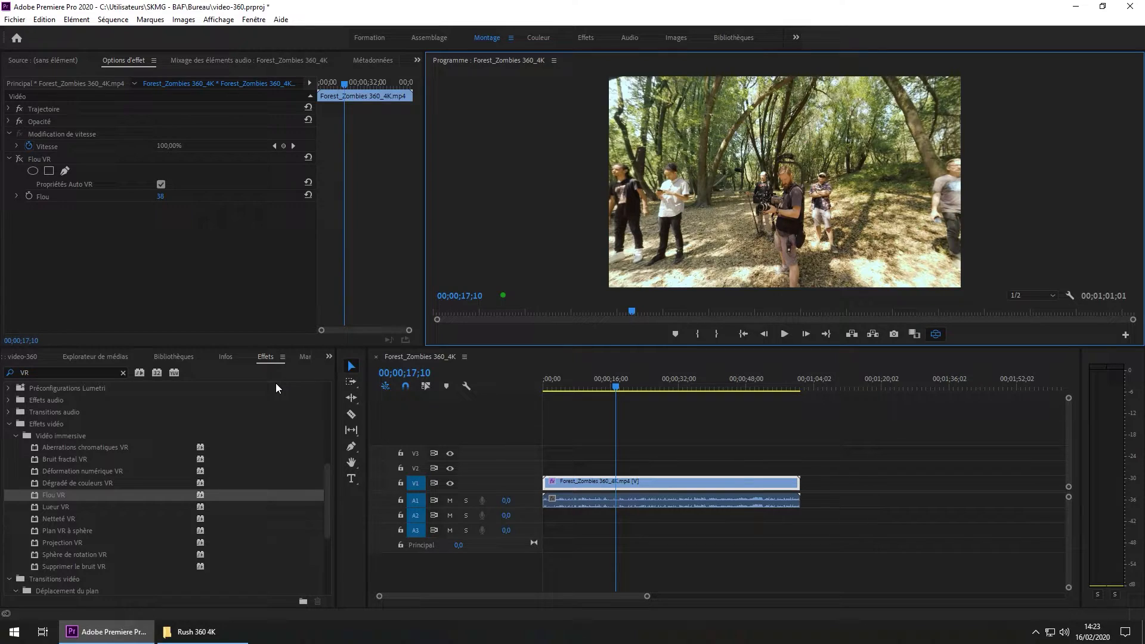
# - Import logo-bar-a-formations.png from its Windows folder into the video-360 project
pyautogui.click(30, 355)
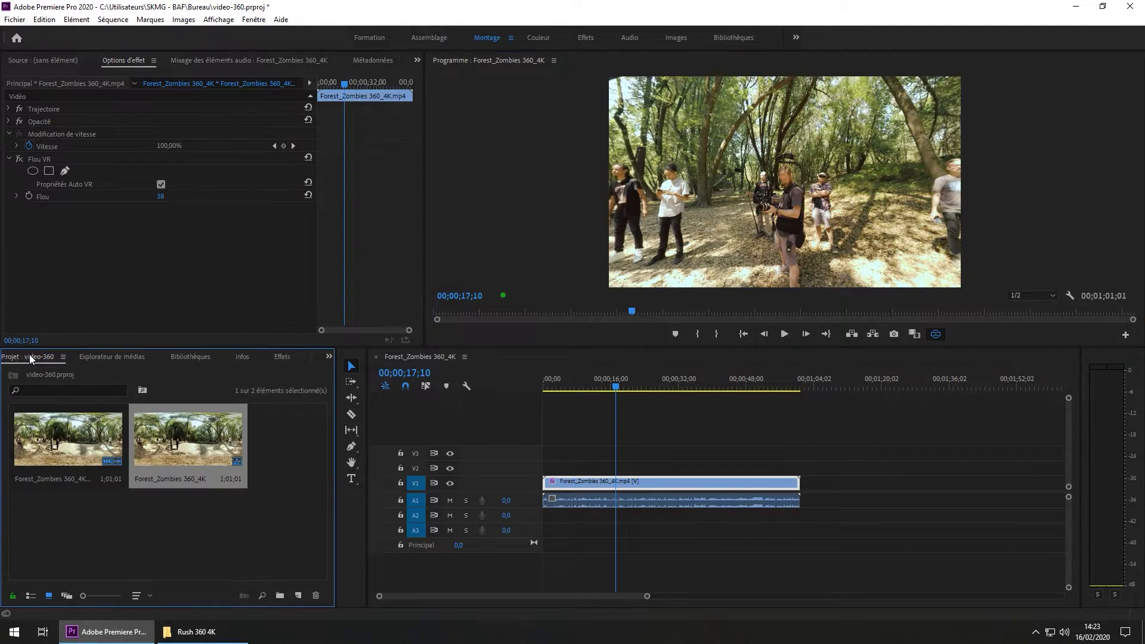
pyautogui.moveTo(664, 185); pyautogui.dragTo(781, 160)
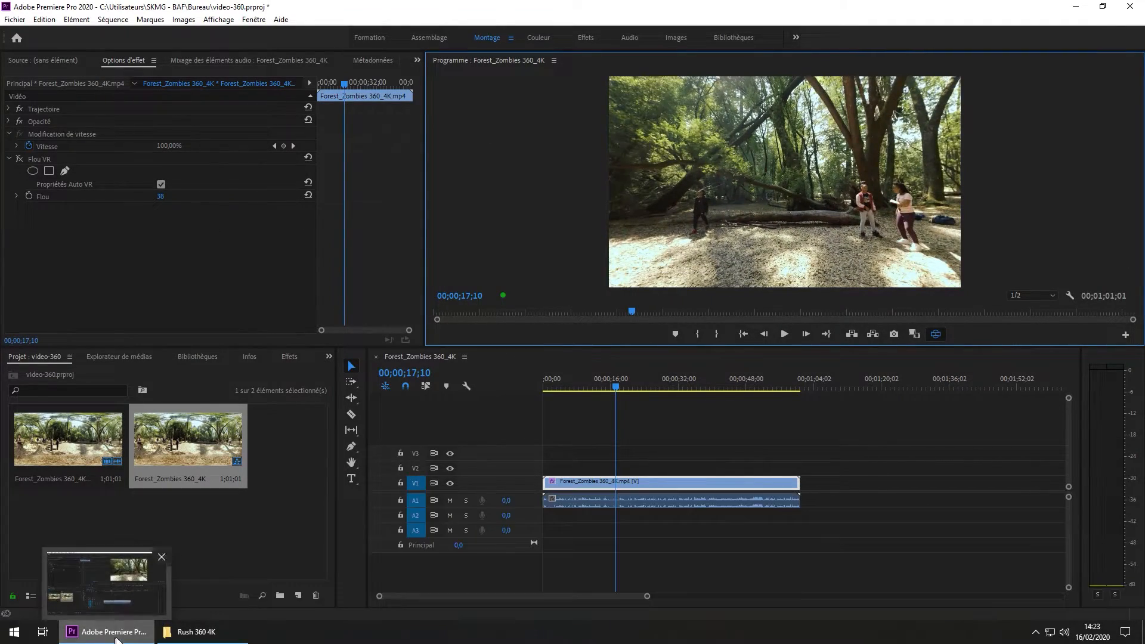
pyautogui.click(210, 633)
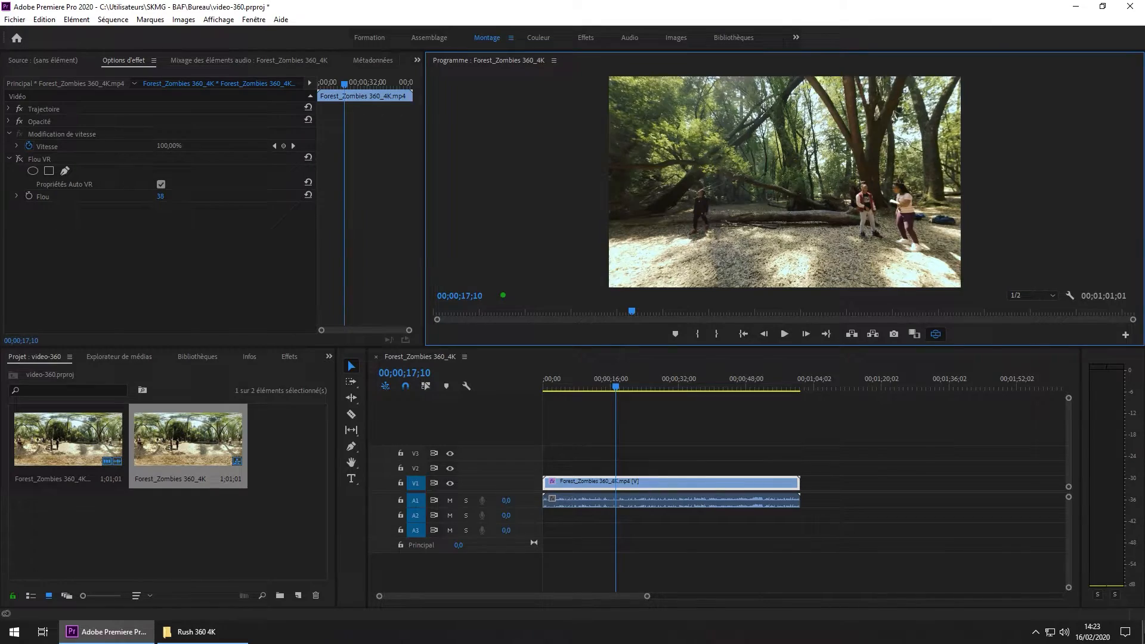
pyautogui.click(1144, 632)
pyautogui.click(145, 87)
pyautogui.moveTo(141, 624); pyautogui.dragTo(274, 442)
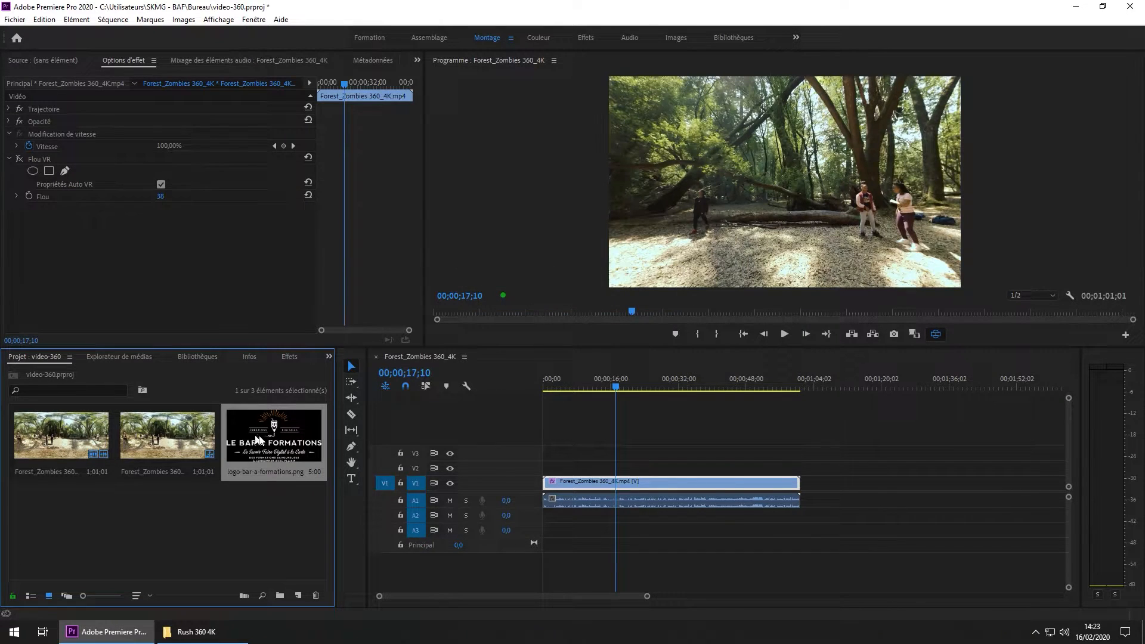
# - Place logo-bar-a-formations.png on track V2 over the full length of the Forest_Zombies clip and pan the VR view to the logo
pyautogui.moveTo(270, 441); pyautogui.dragTo(800, 474)
pyautogui.moveTo(686, 213); pyautogui.dragTo(761, 206)
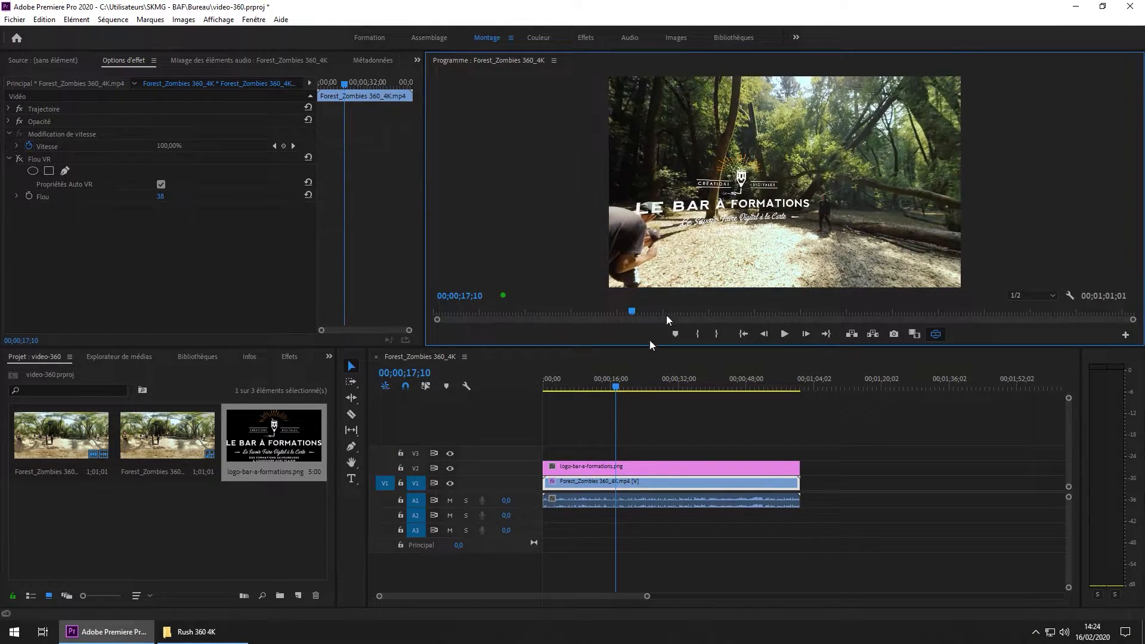
# - Move the logo on track V2 toward the fallen trunk, to Position 2596,1 / 1006,7, and switch to the flat 360° view
pyautogui.click(605, 473)
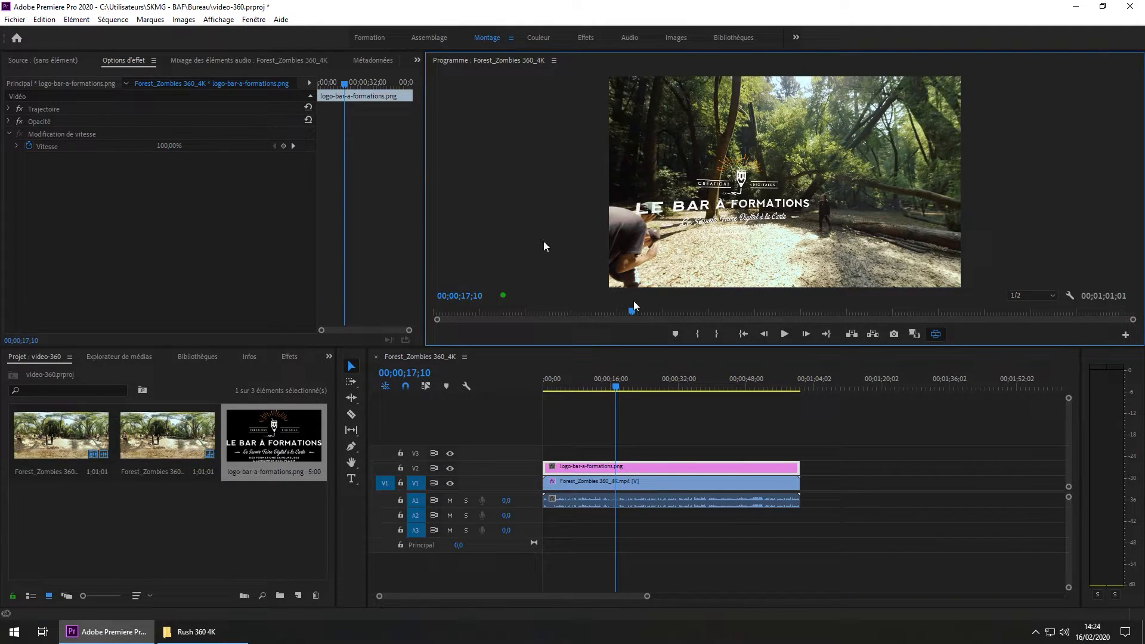
pyautogui.click(936, 334)
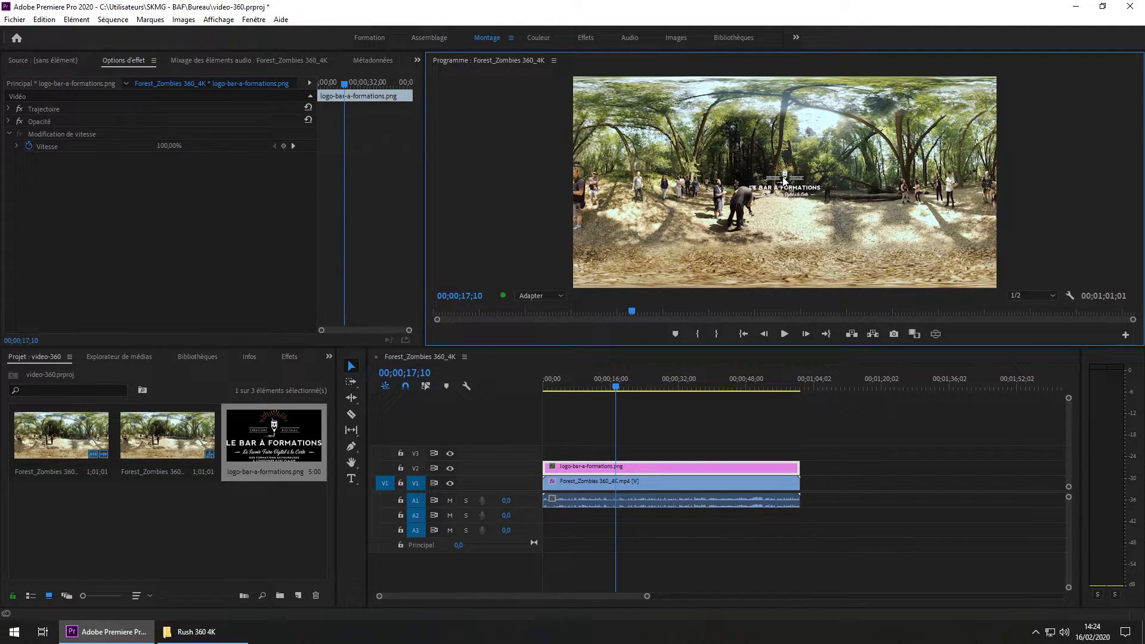
pyautogui.click(936, 336)
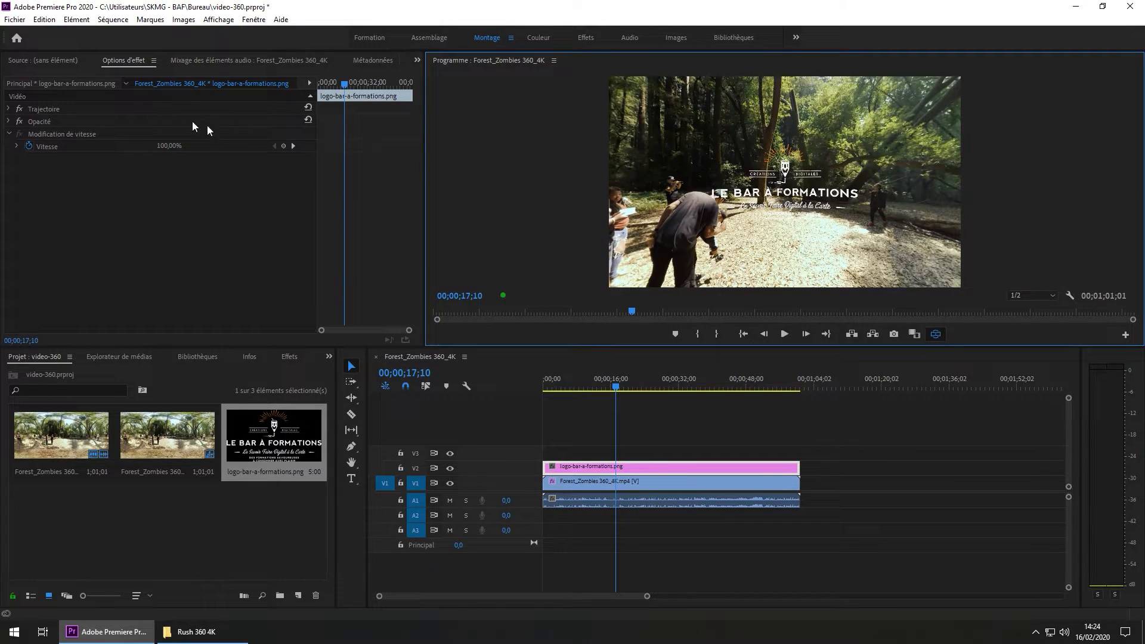
pyautogui.click(7, 113)
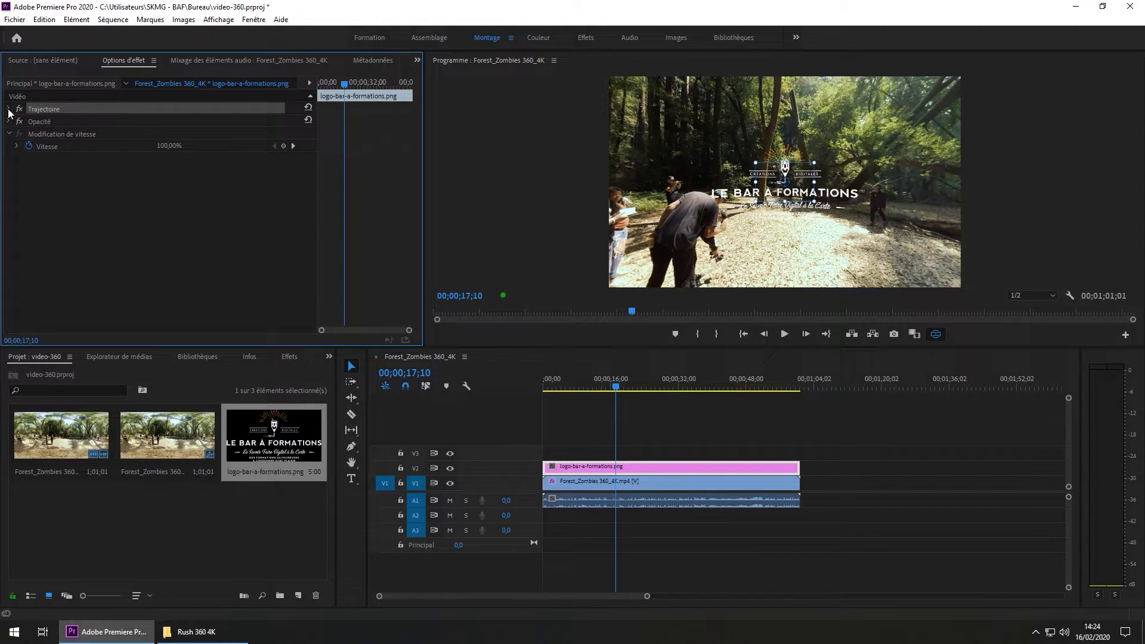
pyautogui.click(8, 109)
pyautogui.moveTo(807, 191); pyautogui.dragTo(856, 185)
pyautogui.click(701, 470)
pyautogui.click(936, 334)
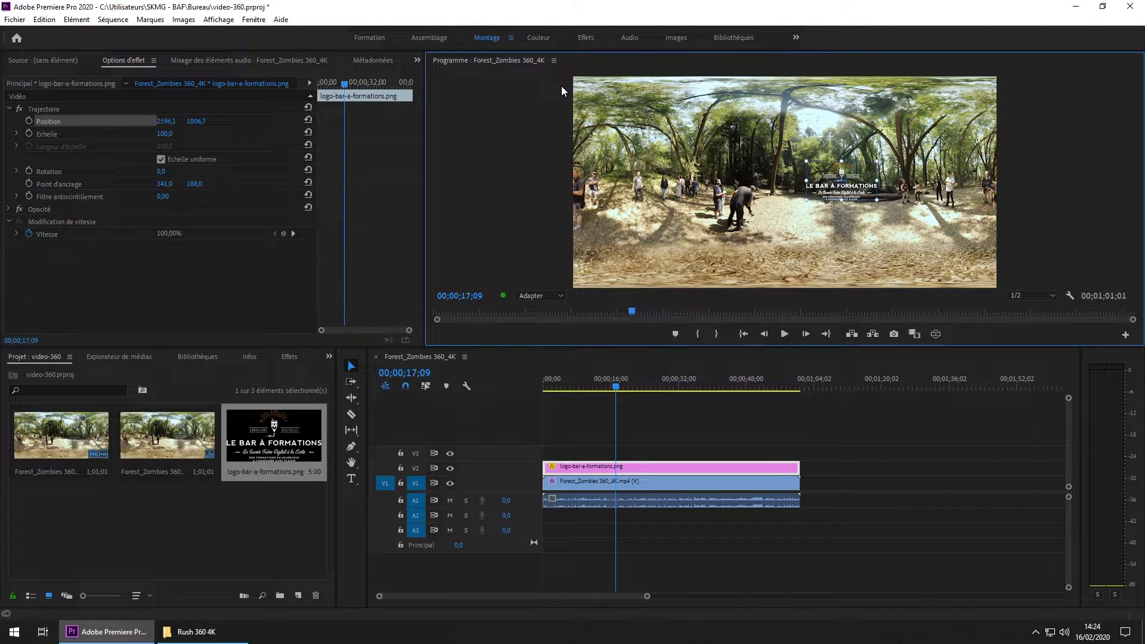
# - Turn the VR video display back on and examine the moved logo in the enlarged program monitor
pyautogui.click(935, 334)
pyautogui.moveTo(866, 218); pyautogui.dragTo(799, 208)
pyautogui.doubleClick(473, 62)
pyautogui.moveTo(594, 385); pyautogui.dragTo(643, 394)
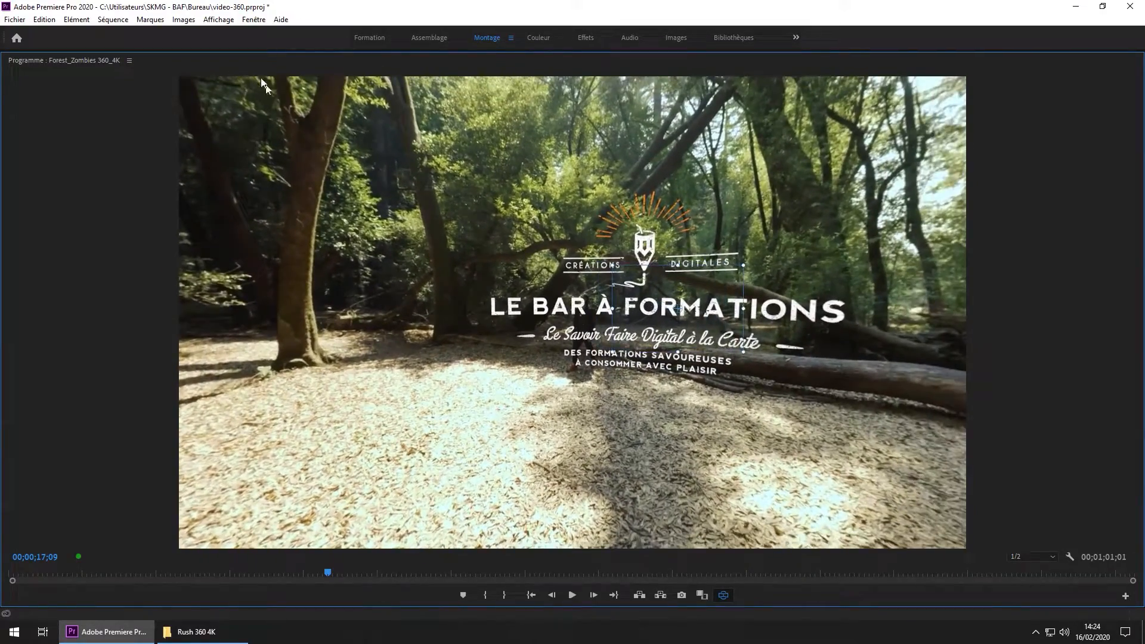
pyautogui.doubleClick(95, 61)
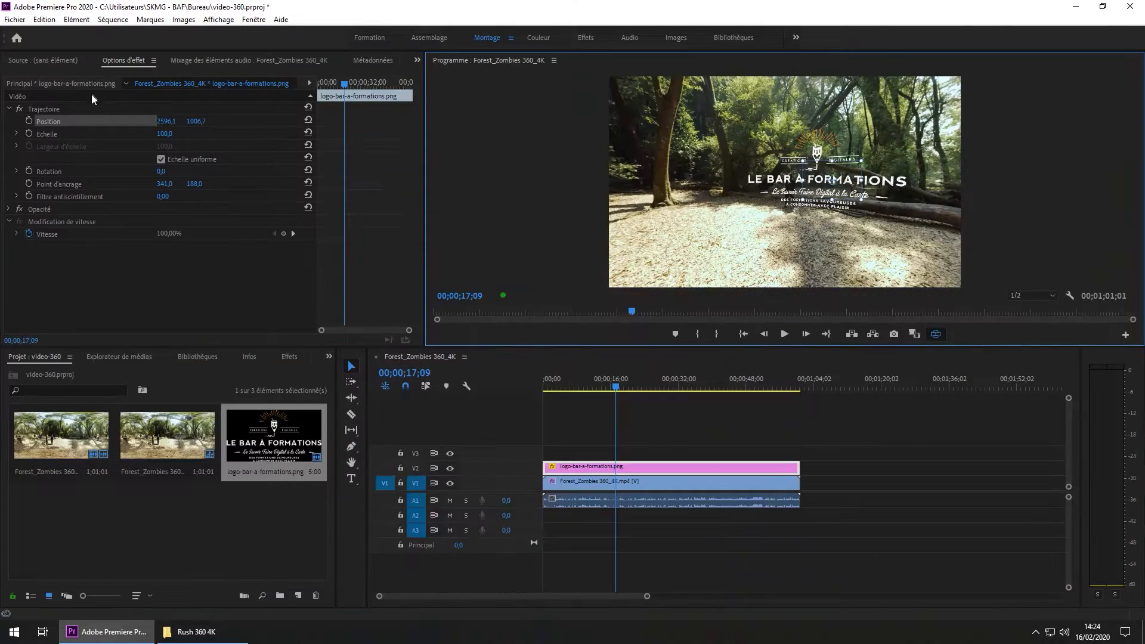
# - Reselect the logo clip and inspect the shape of its lettering from several viewing angles in the enlarged VR view
pyautogui.click(43, 114)
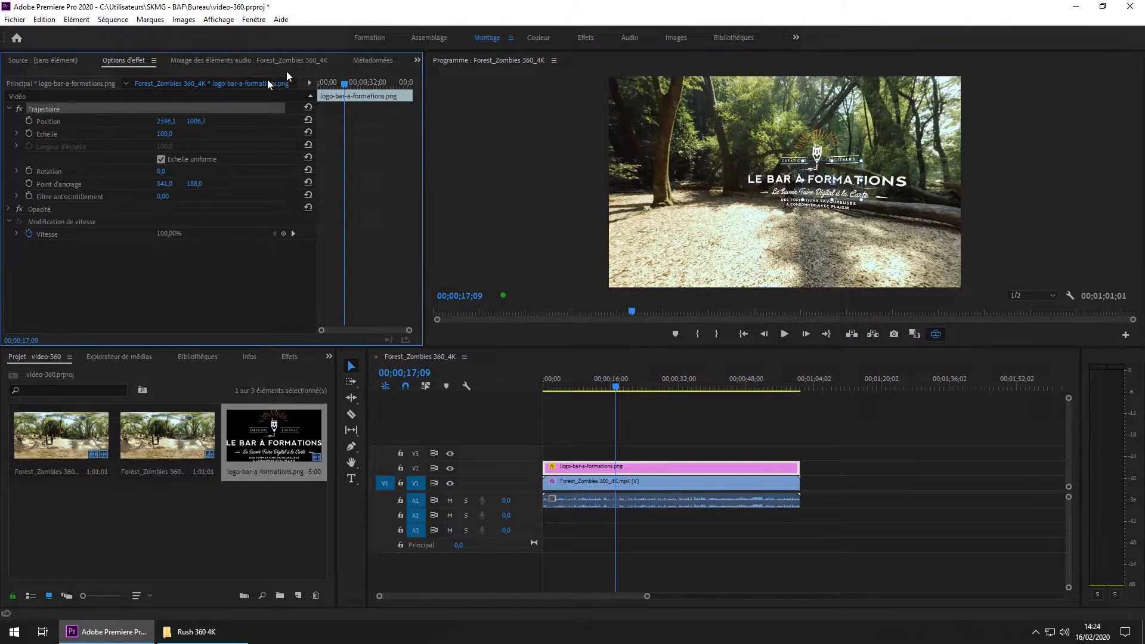
pyautogui.click(648, 503)
pyautogui.click(853, 514)
pyautogui.click(663, 466)
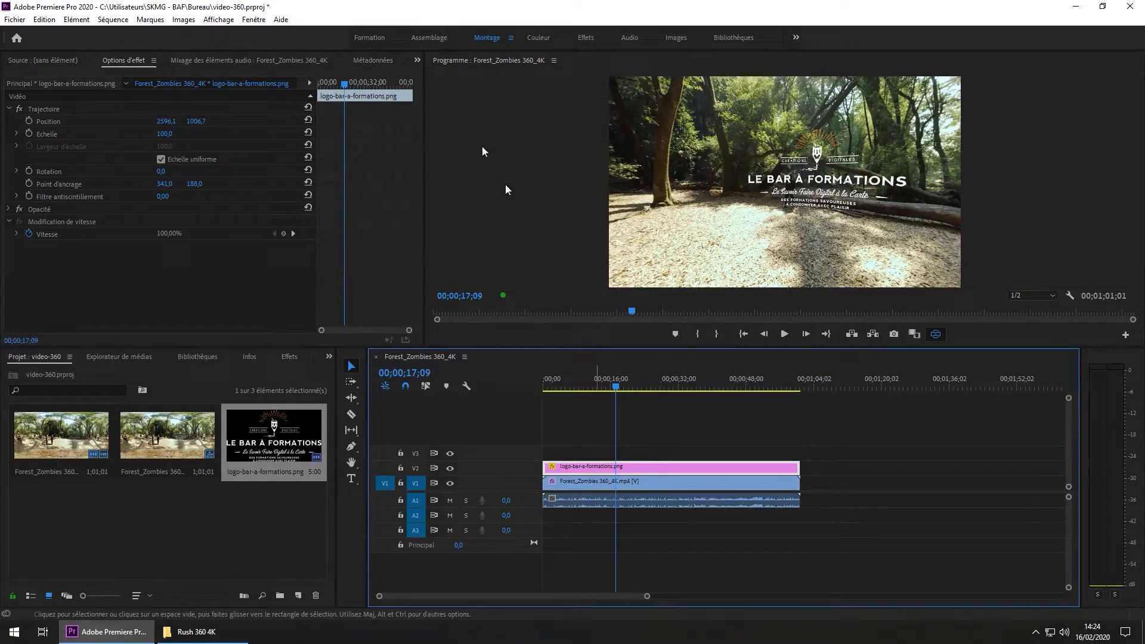
pyautogui.click(452, 64)
pyautogui.doubleClick(450, 62)
pyautogui.moveTo(596, 275); pyautogui.dragTo(537, 331)
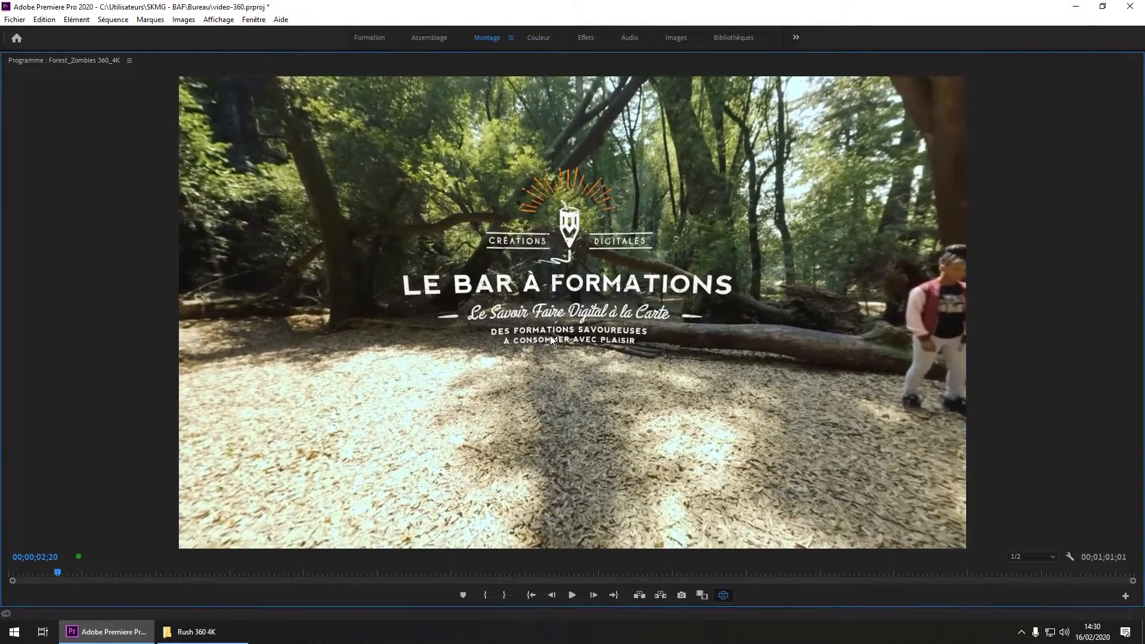
pyautogui.moveTo(551, 340); pyautogui.dragTo(582, 258)
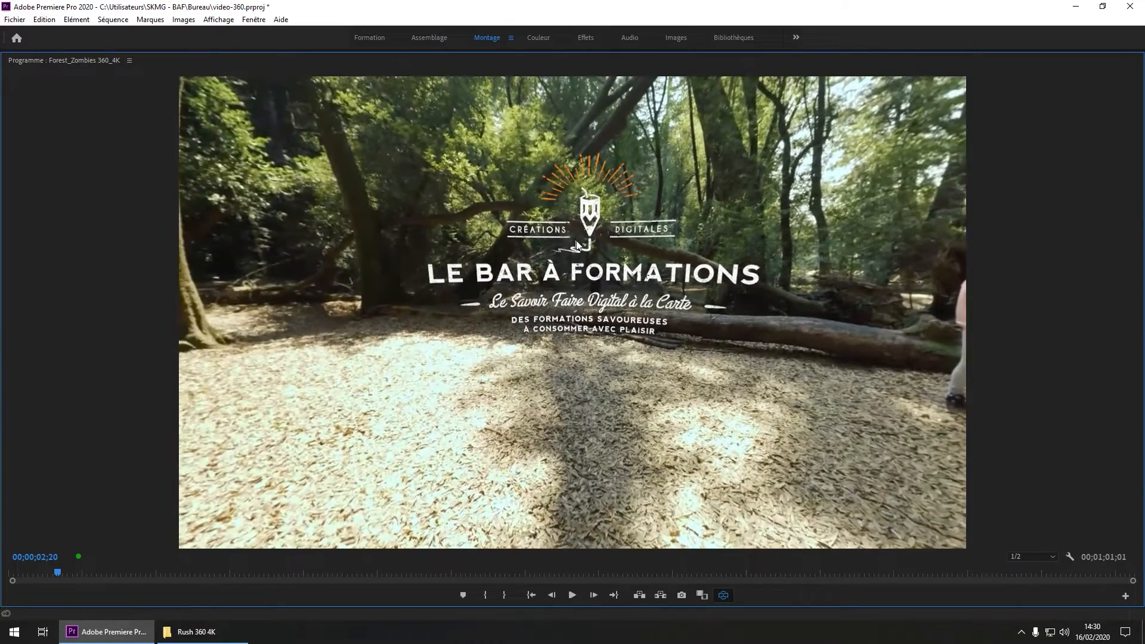
pyautogui.doubleClick(68, 62)
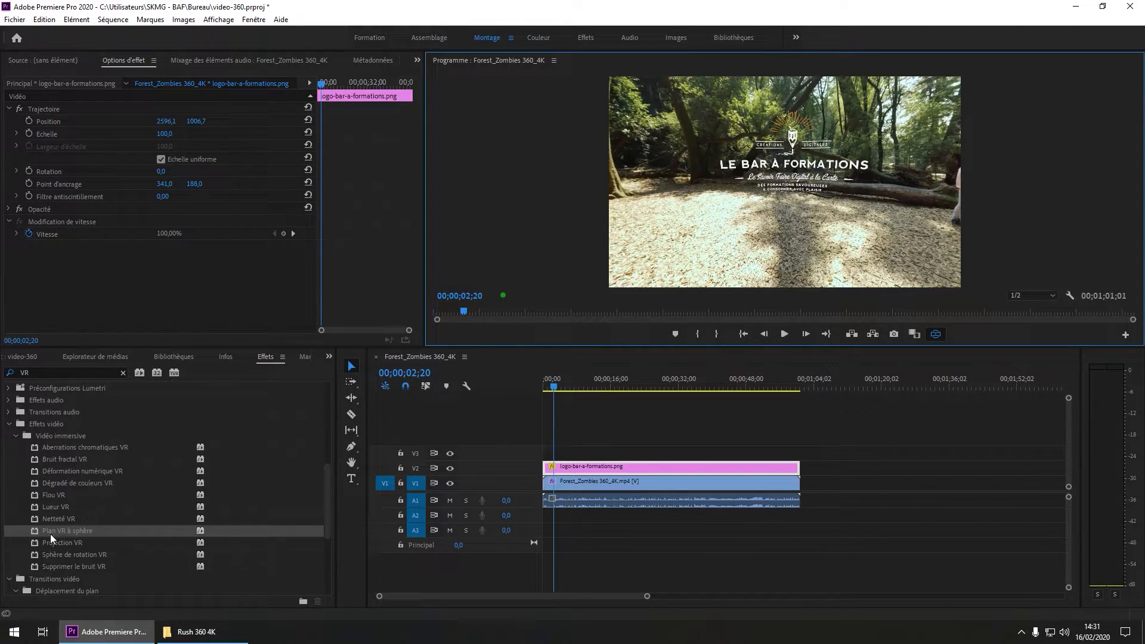
# - Apply the Plan VR à sphère effect to the logo clip and check the logo in the enlarged VR view
pyautogui.moveTo(759, 172); pyautogui.dragTo(782, 139)
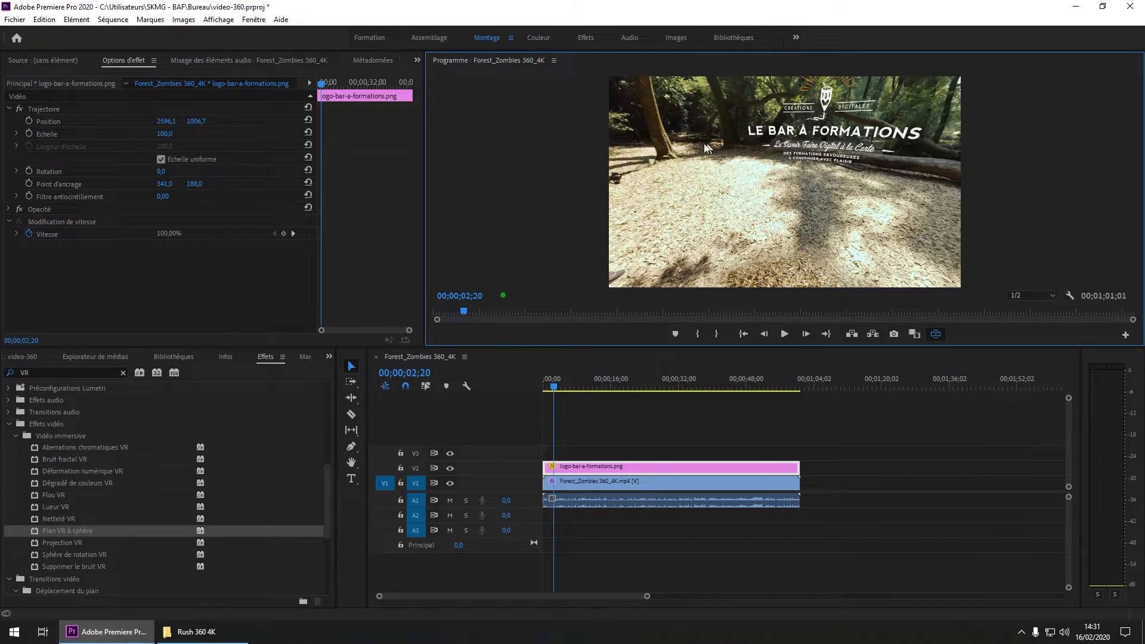
pyautogui.click(60, 532)
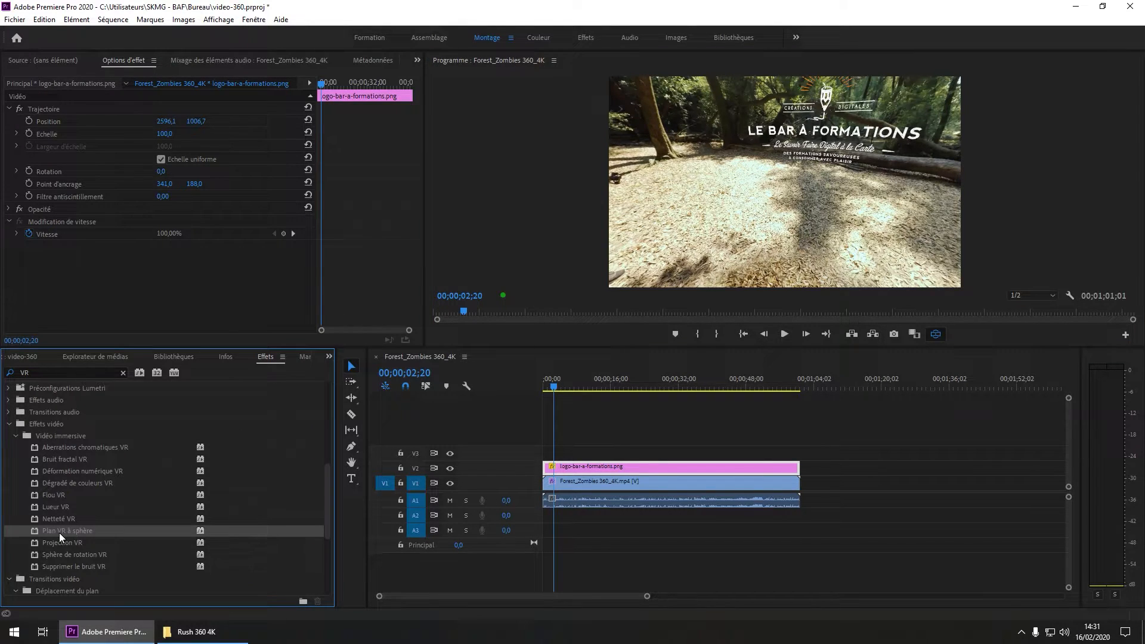
pyautogui.moveTo(59, 533); pyautogui.dragTo(643, 463)
pyautogui.moveTo(847, 179)
pyautogui.mouseDown()
pyautogui.moveTo(607, 176)
pyautogui.moveTo(706, 197)
pyautogui.moveTo(792, 197)
pyautogui.moveTo(790, 181)
pyautogui.mouseUp()
pyautogui.moveTo(881, 181); pyautogui.dragTo(772, 171)
pyautogui.doubleClick(457, 60)
pyautogui.moveTo(459, 66); pyautogui.dragTo(488, 272)
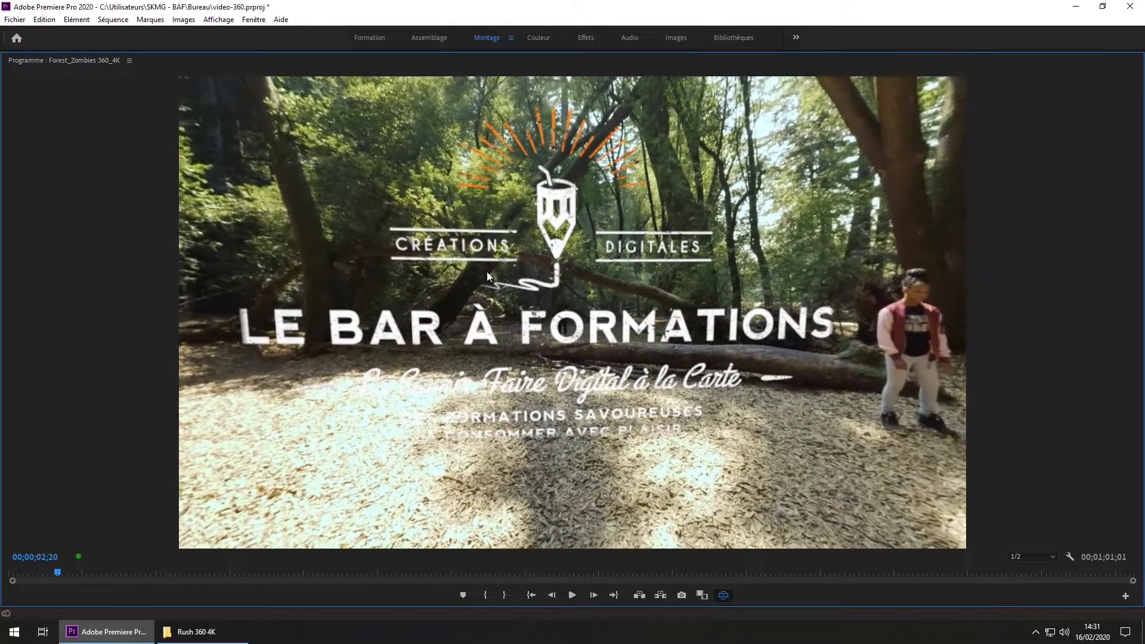
pyautogui.doubleClick(64, 61)
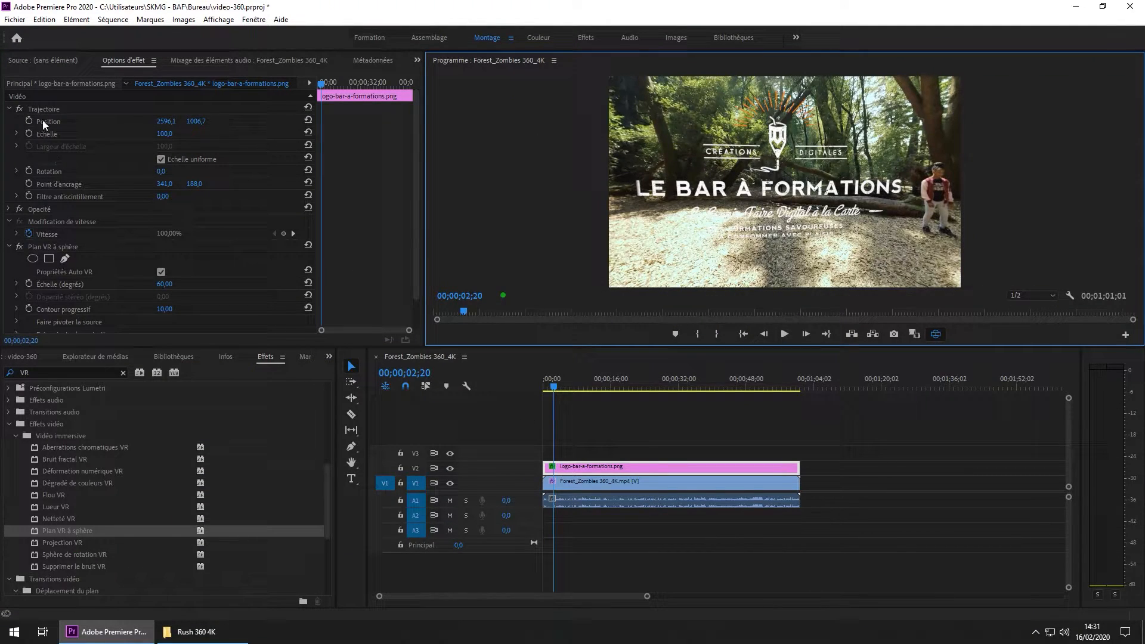
# - Set the logo's Trajectoire Échelle to 170 and its Plan VR à sphère Échelle (degrés) to 16, and collapse both effects
pyautogui.click(176, 135)
pyautogui.moveTo(170, 135); pyautogui.dragTo(157, 134)
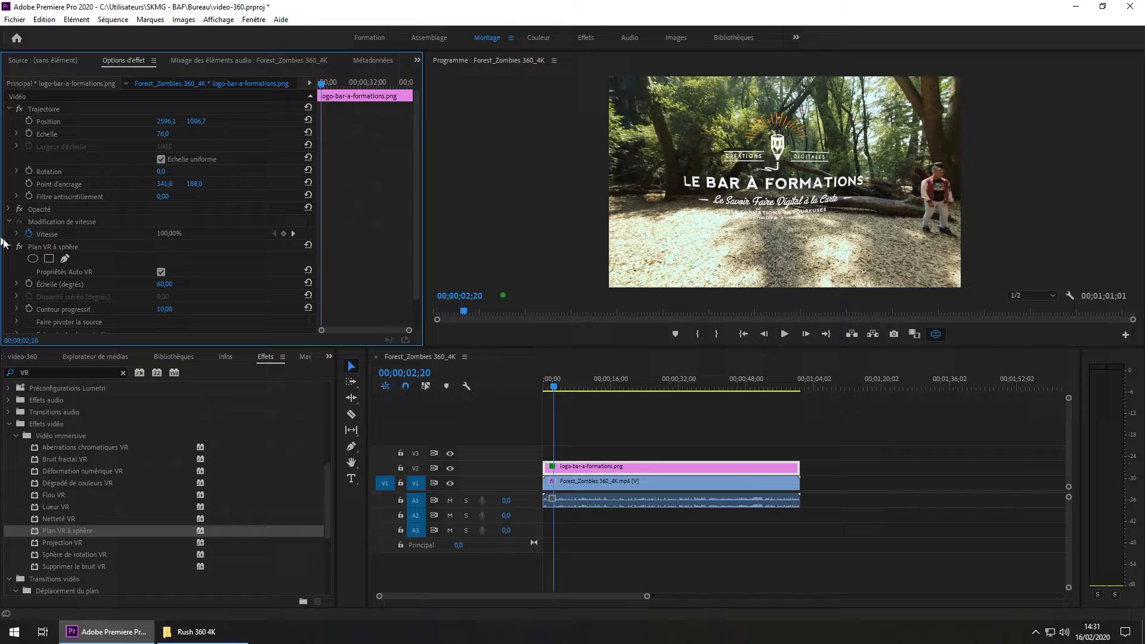
pyautogui.moveTo(164, 284); pyautogui.dragTo(144, 284)
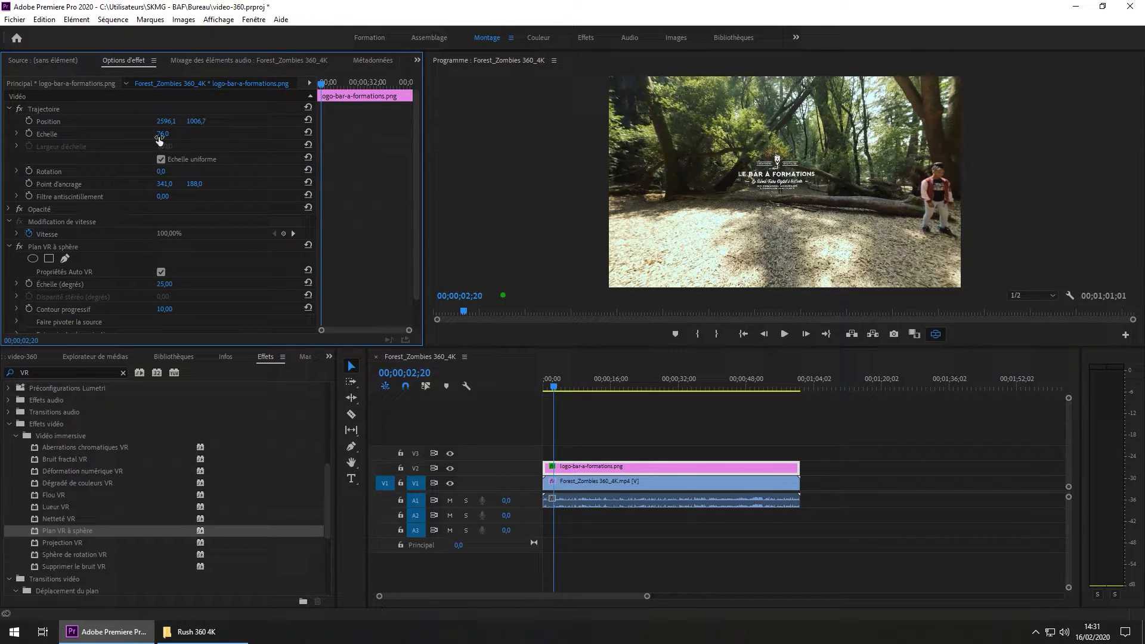
pyautogui.moveTo(163, 133); pyautogui.dragTo(206, 134)
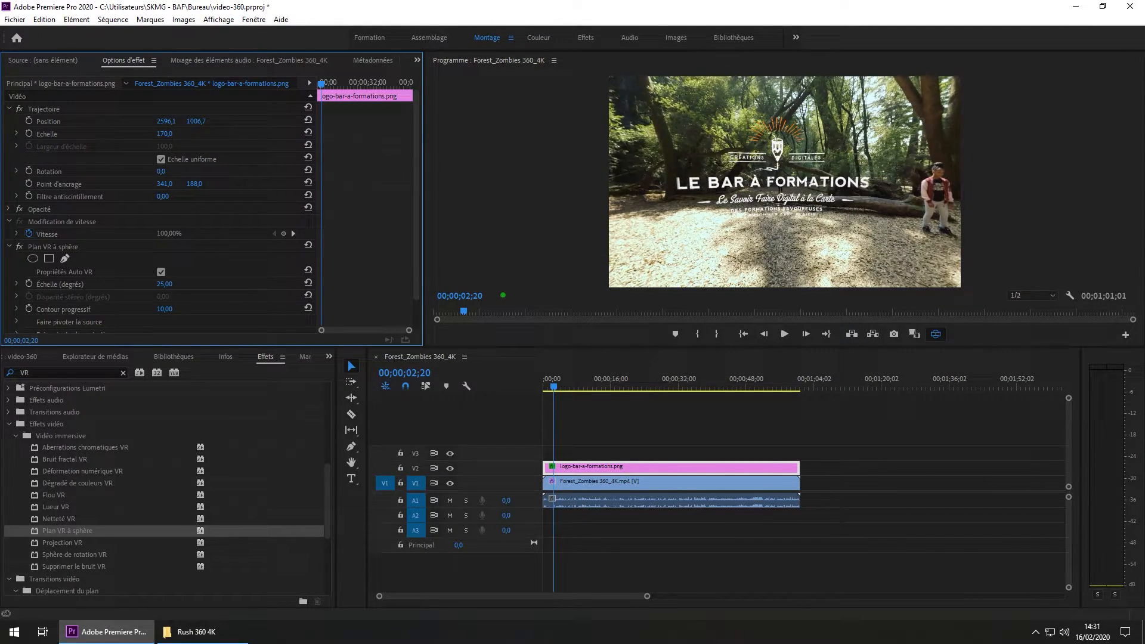
pyautogui.moveTo(165, 284)
pyautogui.mouseDown()
pyautogui.moveTo(150, 284)
pyautogui.moveTo(182, 284)
pyautogui.moveTo(159, 284)
pyautogui.mouseUp()
pyautogui.moveTo(817, 174); pyautogui.dragTo(859, 176)
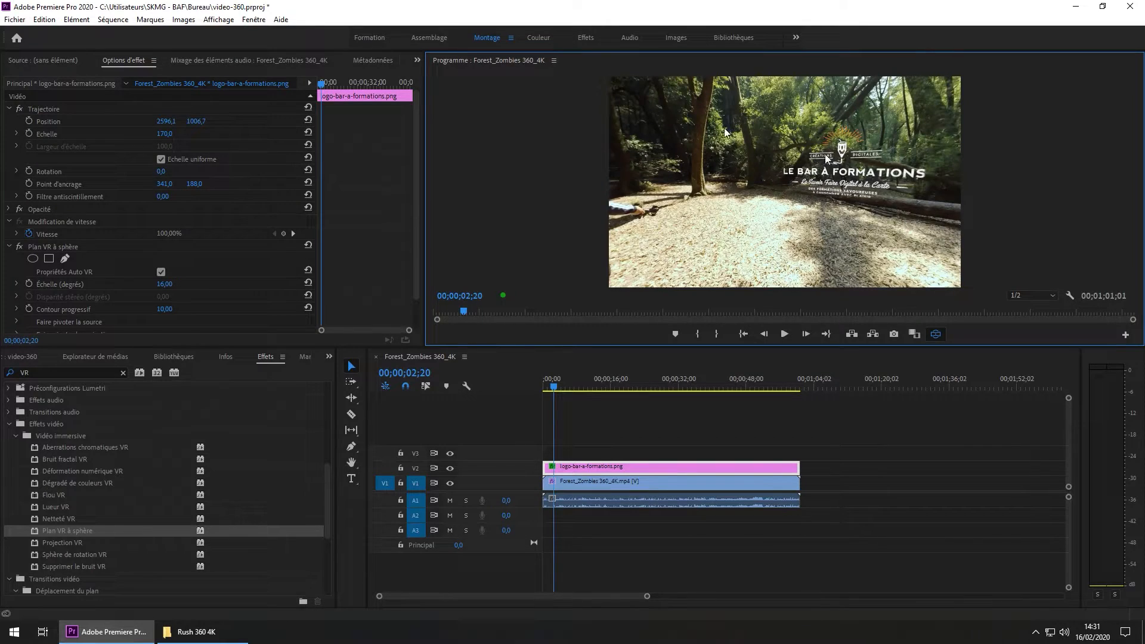
pyautogui.click(9, 109)
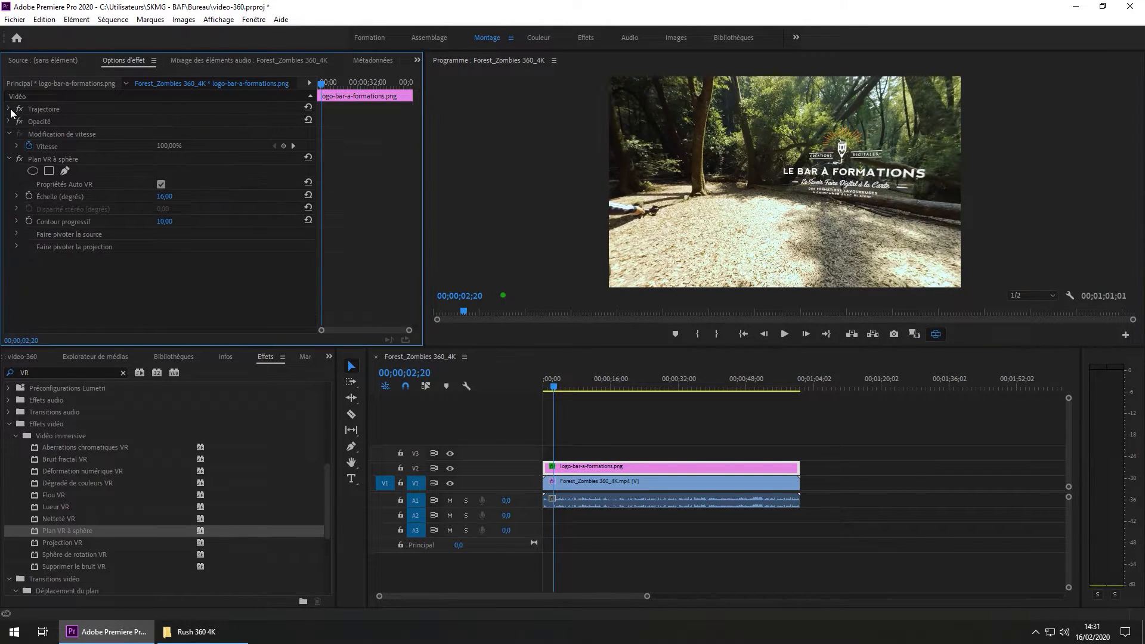
pyautogui.click(9, 158)
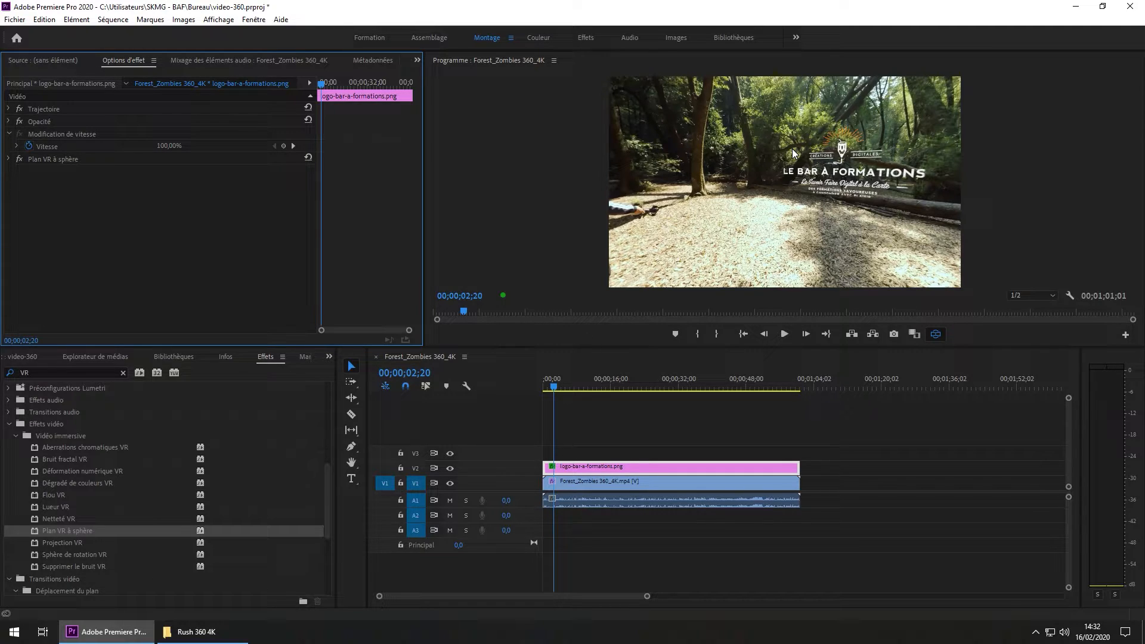
# - Move the playhead to 00;00;30;22 and display the video-360 project items as thumbnails
pyautogui.moveTo(634, 385); pyautogui.dragTo(674, 386)
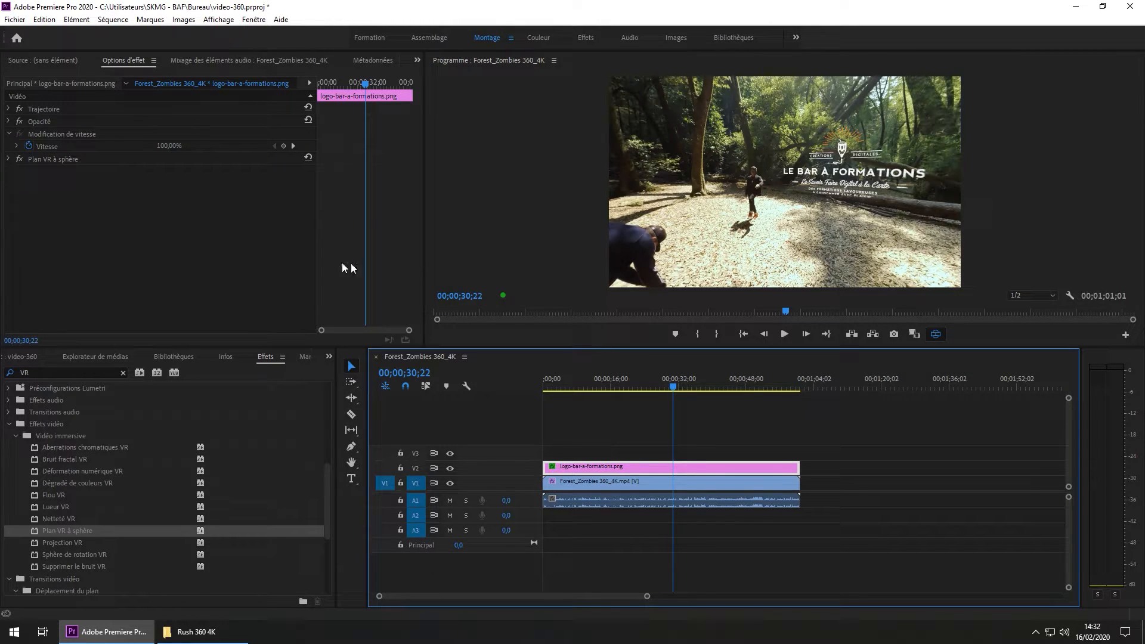
pyautogui.click(22, 357)
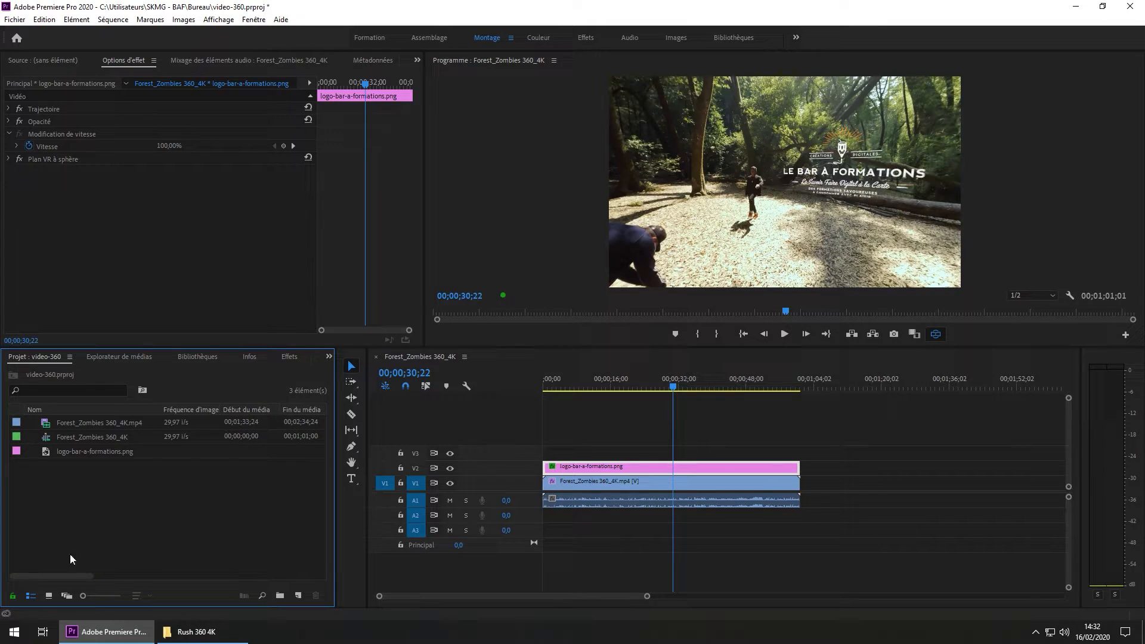
pyautogui.click(49, 596)
# - Open the media export settings for the Forest_Zombies 360_4K sequence and review the Vidéo VR options
pyautogui.click(422, 357)
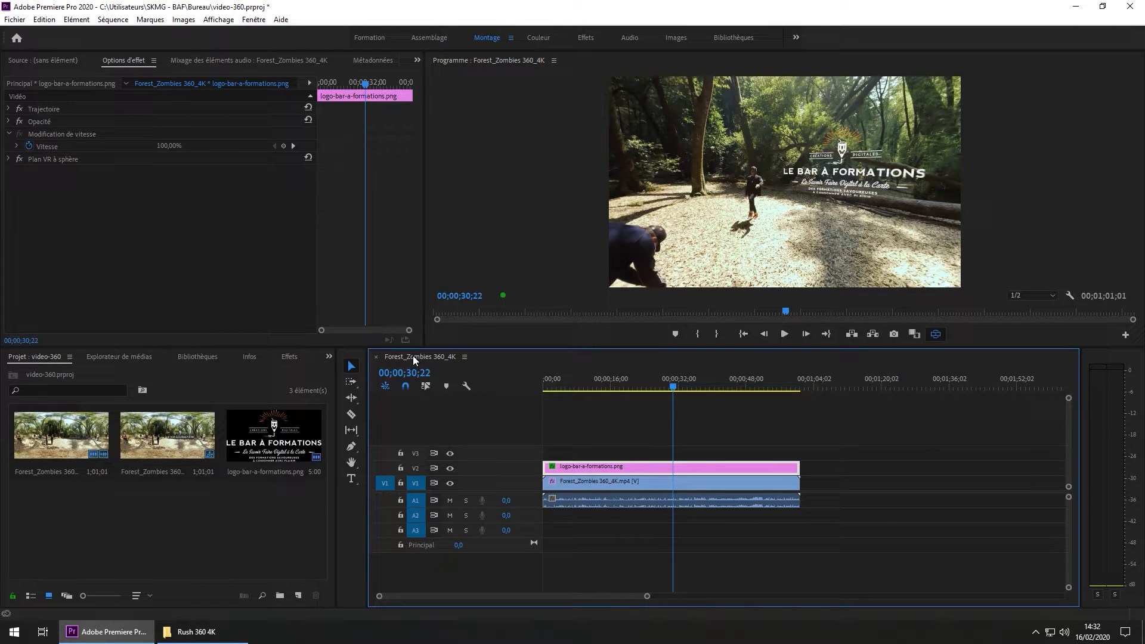
pyautogui.click(15, 20)
pyautogui.moveTo(88, 364)
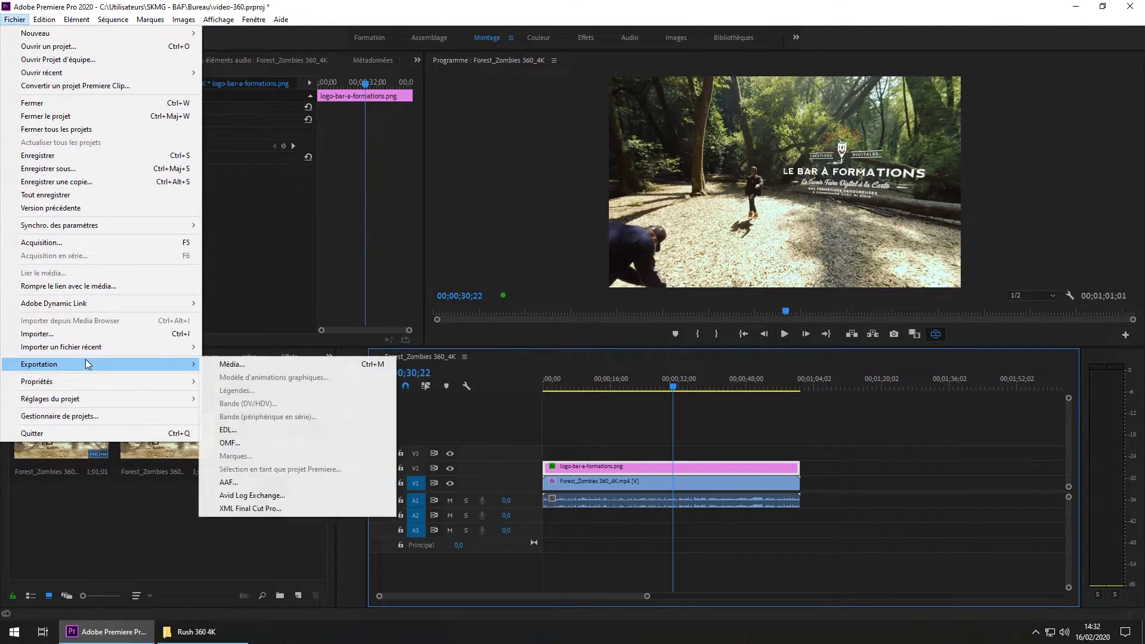
pyautogui.click(237, 365)
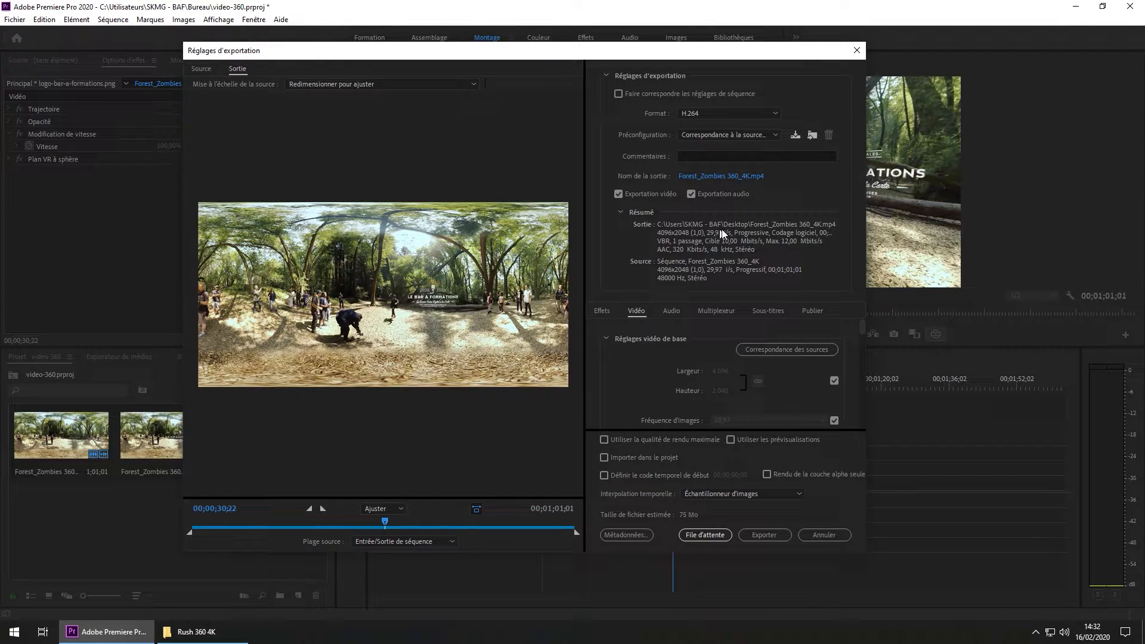
pyautogui.moveTo(862, 329); pyautogui.dragTo(861, 414)
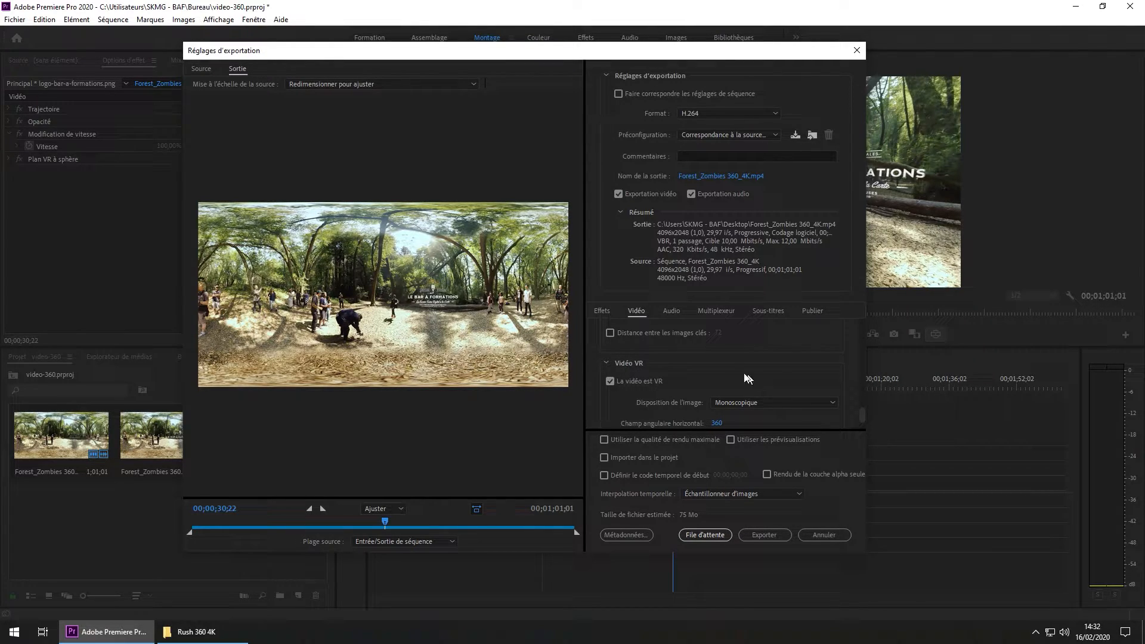
pyautogui.scroll(-1, 748, 374)
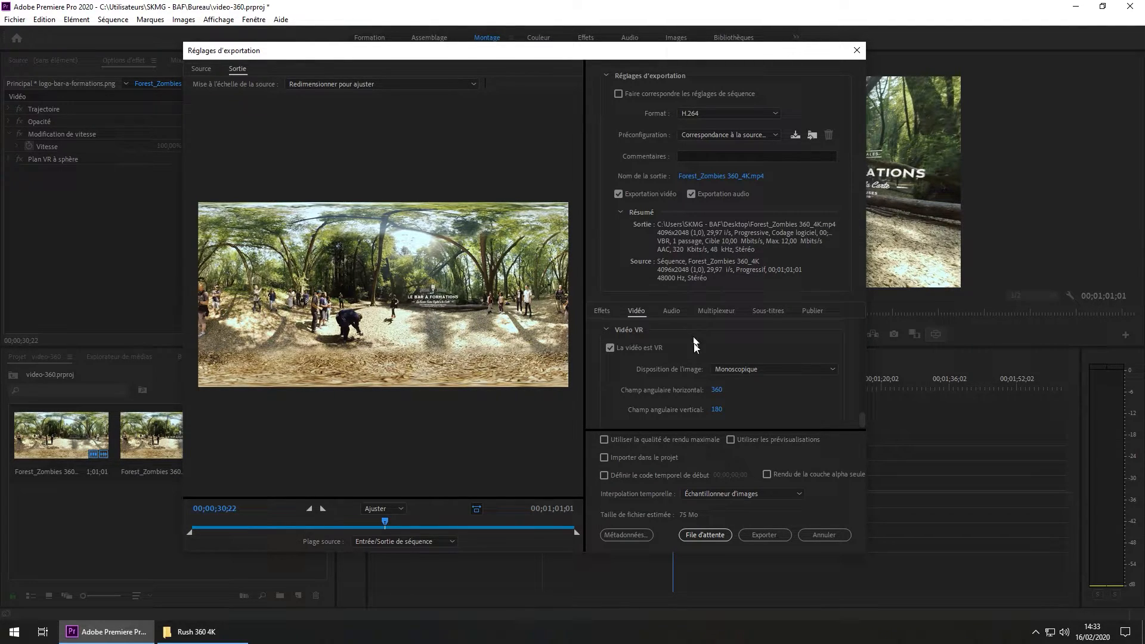
pyautogui.scroll(-1, 861, 416)
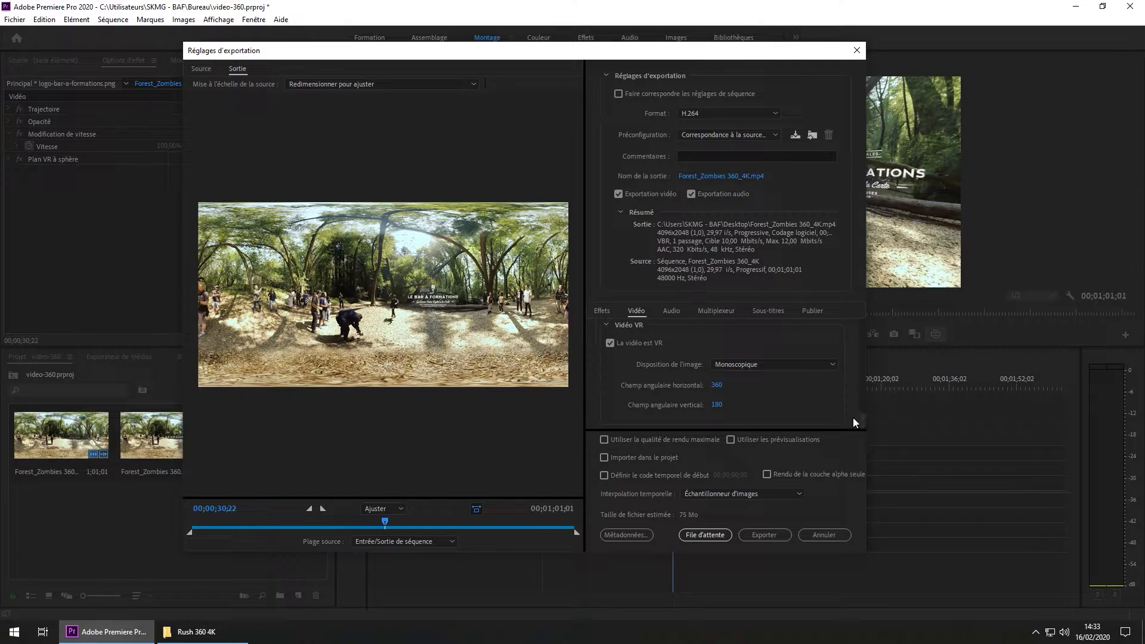
# - Shorten the export range to the start of the sequence, with a duration of 00;00;20;03
pyautogui.click(203, 527)
pyautogui.moveTo(209, 521); pyautogui.dragTo(209, 523)
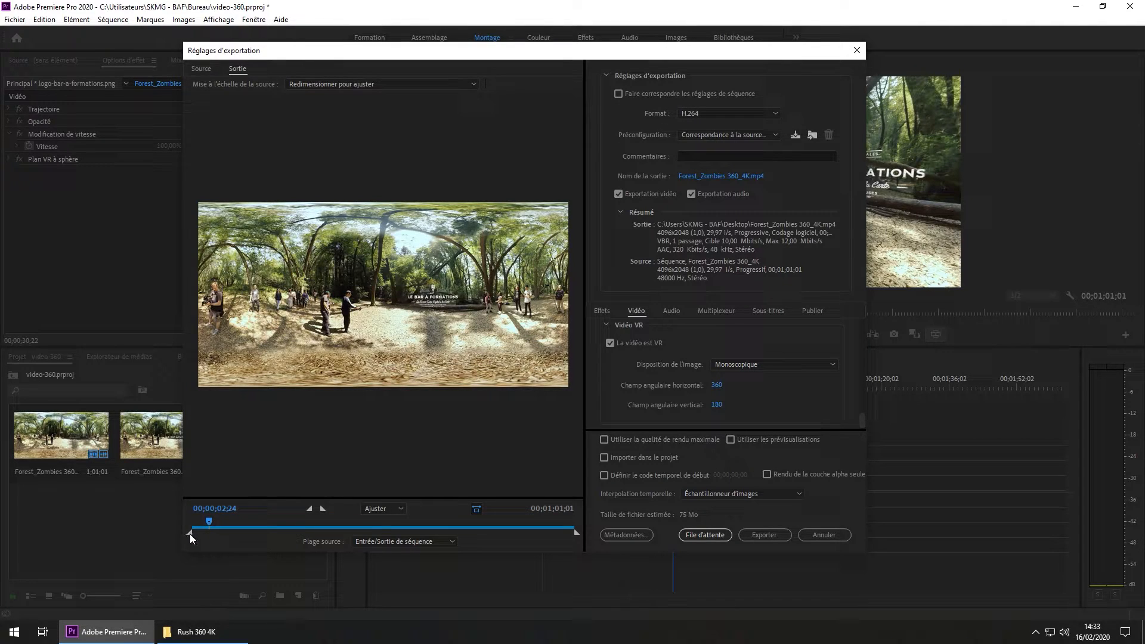
pyautogui.moveTo(563, 528); pyautogui.dragTo(356, 544)
pyautogui.moveTo(576, 532); pyautogui.dragTo(258, 525)
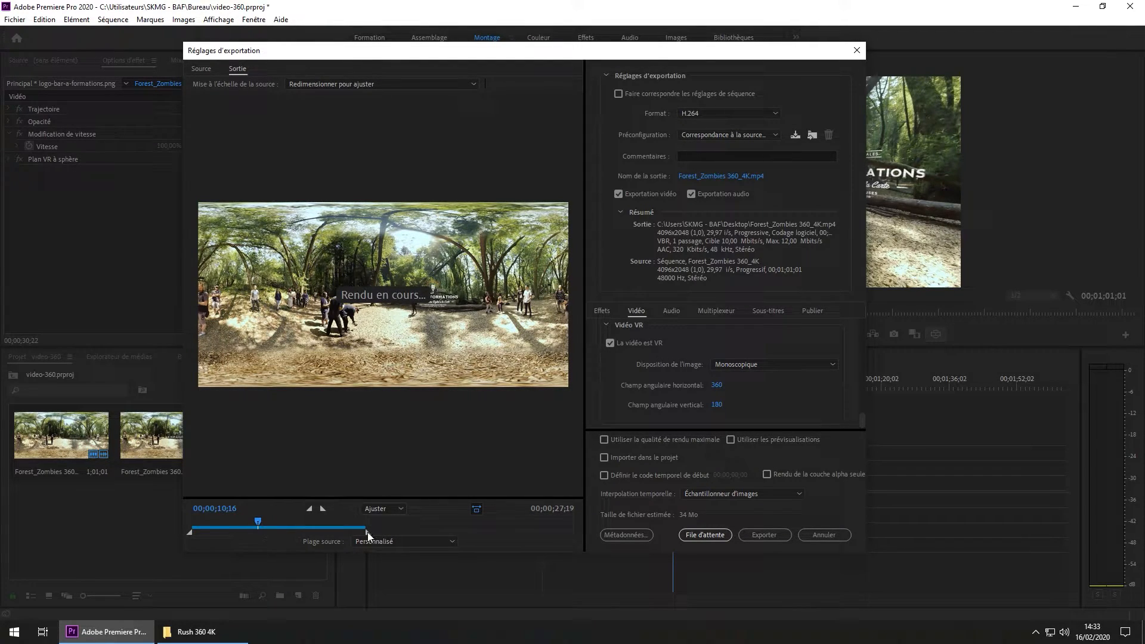
pyautogui.moveTo(334, 532)
pyautogui.mouseDown()
pyautogui.moveTo(295, 522)
pyautogui.moveTo(314, 523)
pyautogui.mouseUp()
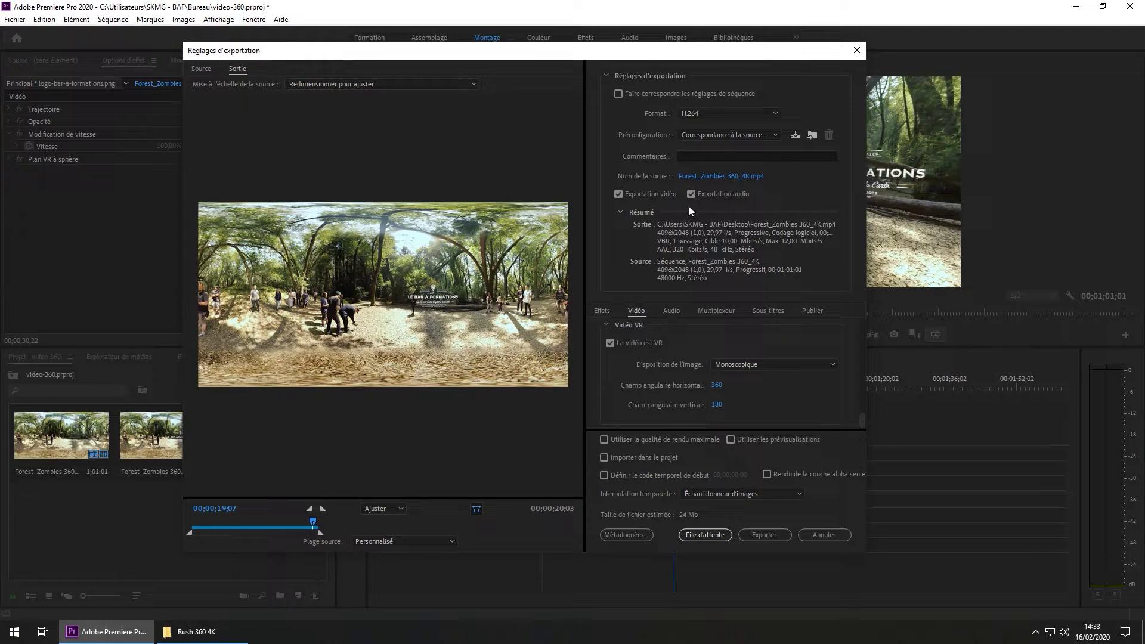
# - Check the output file's name and save location without changing them, and export the sequence
pyautogui.click(707, 173)
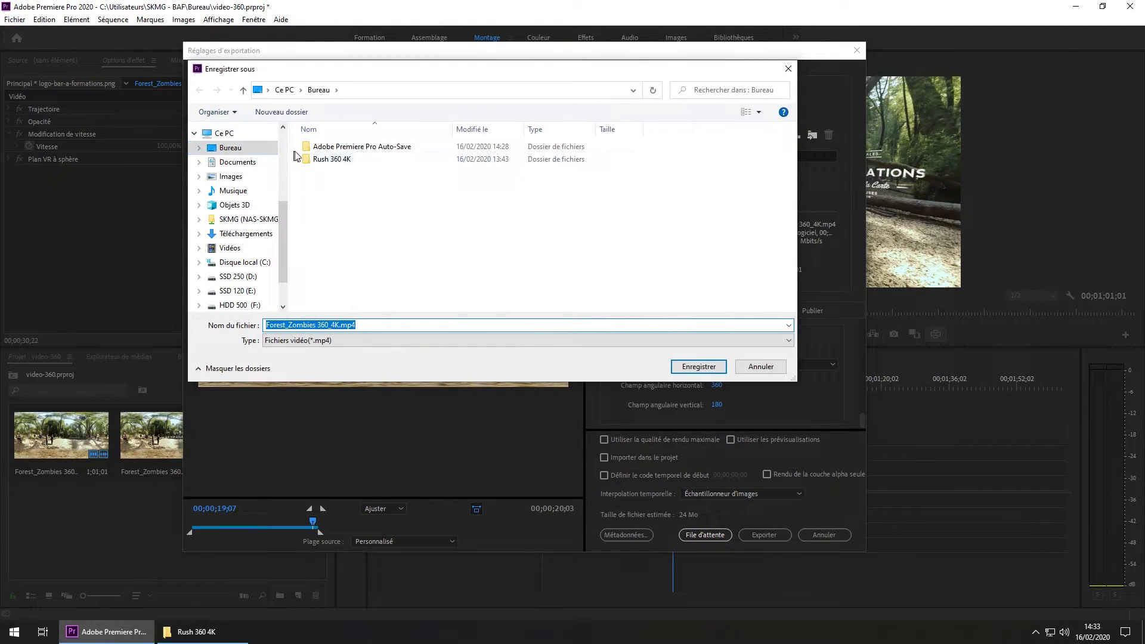
pyautogui.click(339, 326)
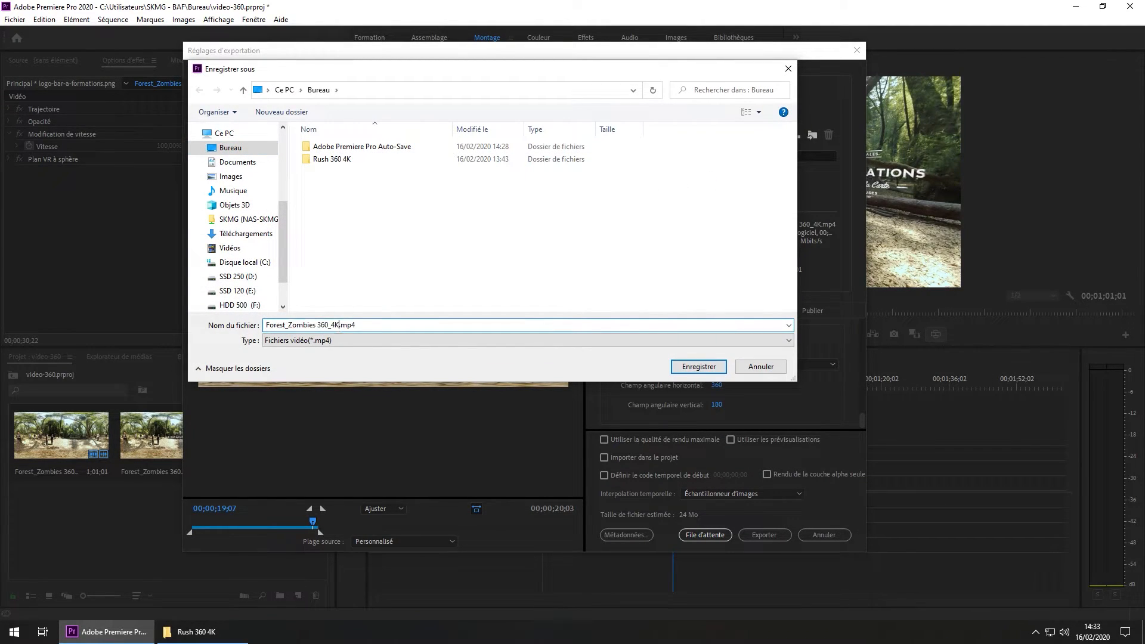
pyautogui.click(740, 369)
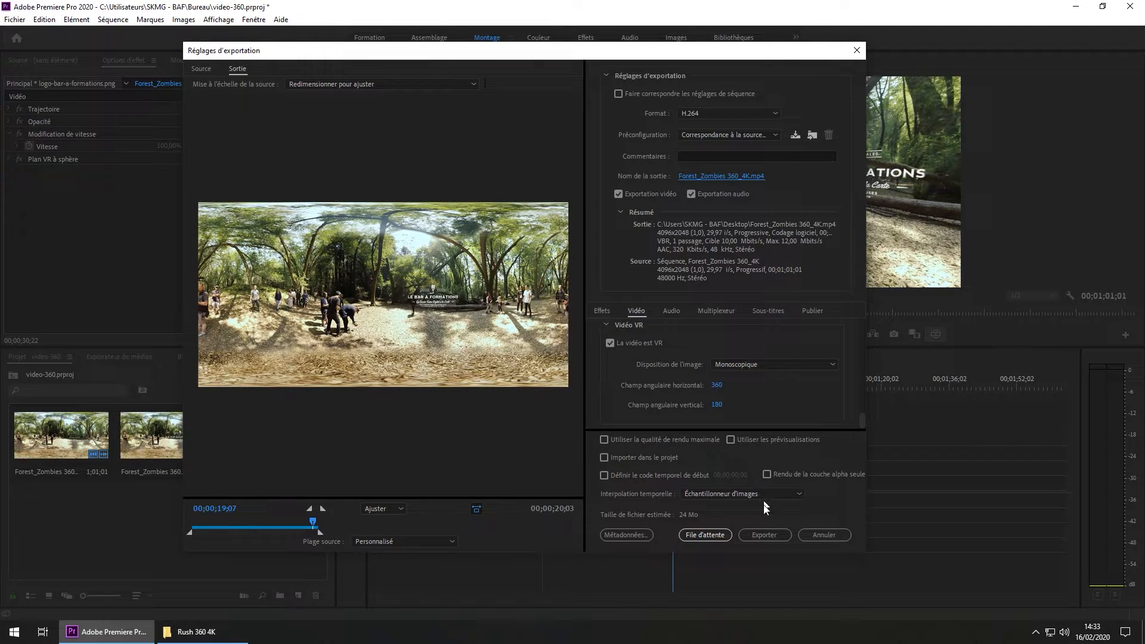
pyautogui.click(765, 533)
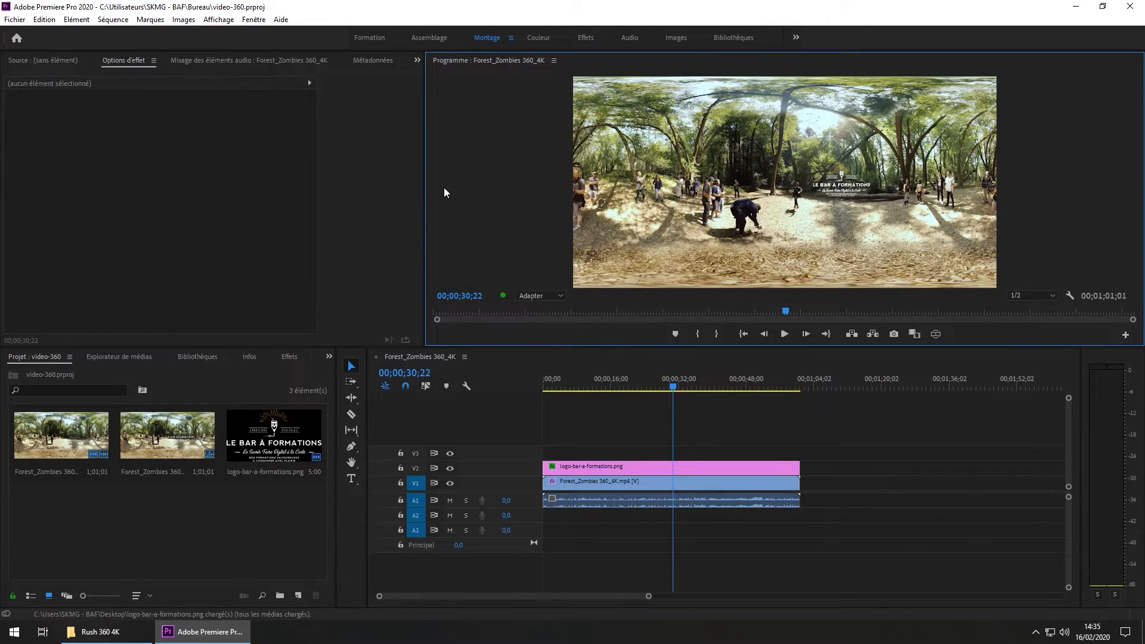
# - Close Premiere Pro and rename the exported Forest_Zombies 360_4K.mp4 on the desktop as Youtube-360-BAF-SKMG, keeping the .mp4 extension
pyautogui.click(1128, 8)
pyautogui.click(85, 146)
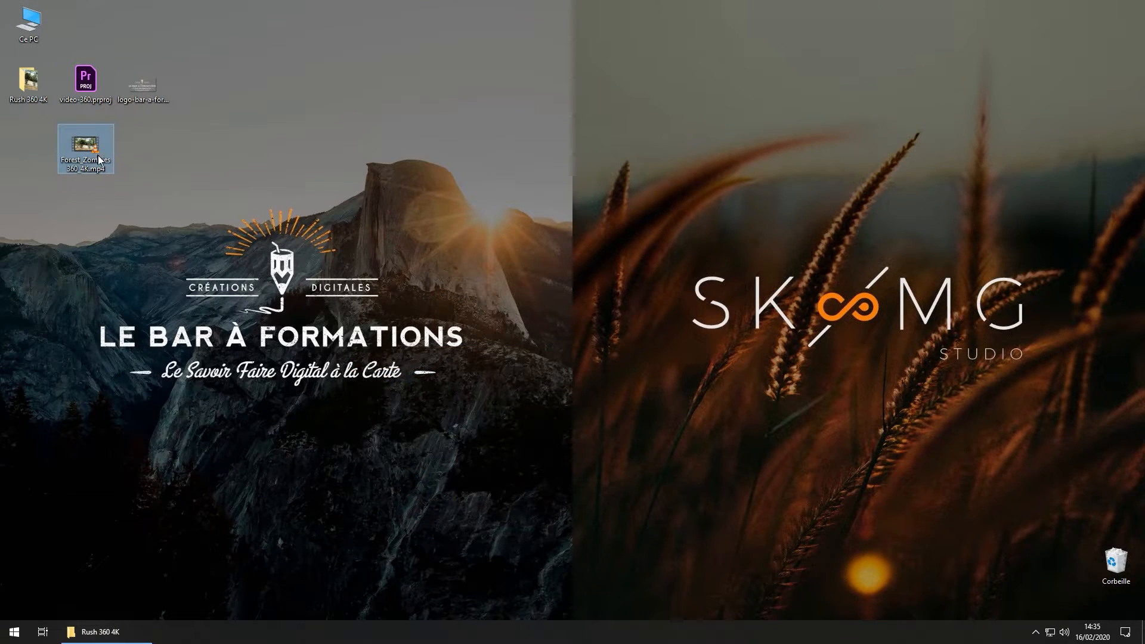
pyautogui.click(89, 167)
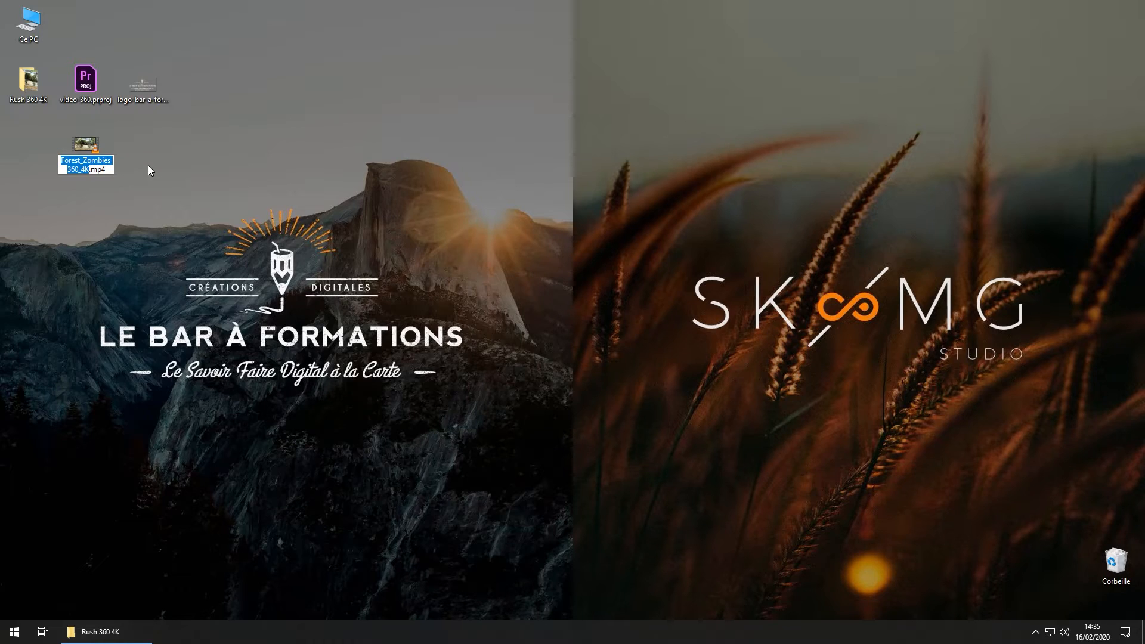
pyautogui.write('Youtbe')
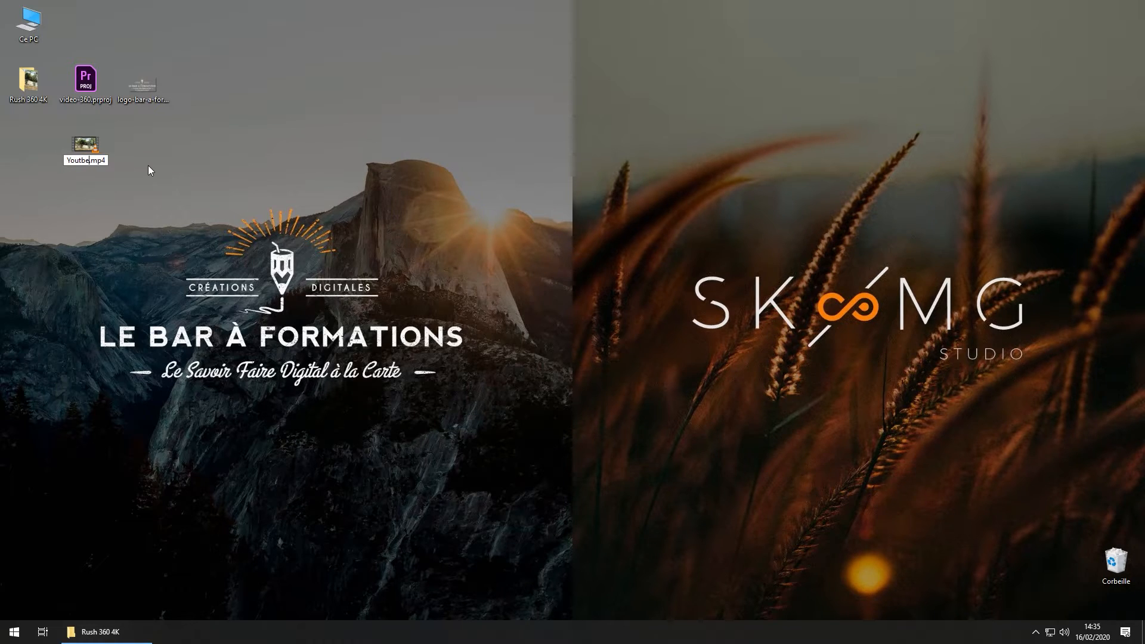
pyautogui.press('BackSpace')
pyautogui.press('BackSpace')
pyautogui.write('ube-360-')
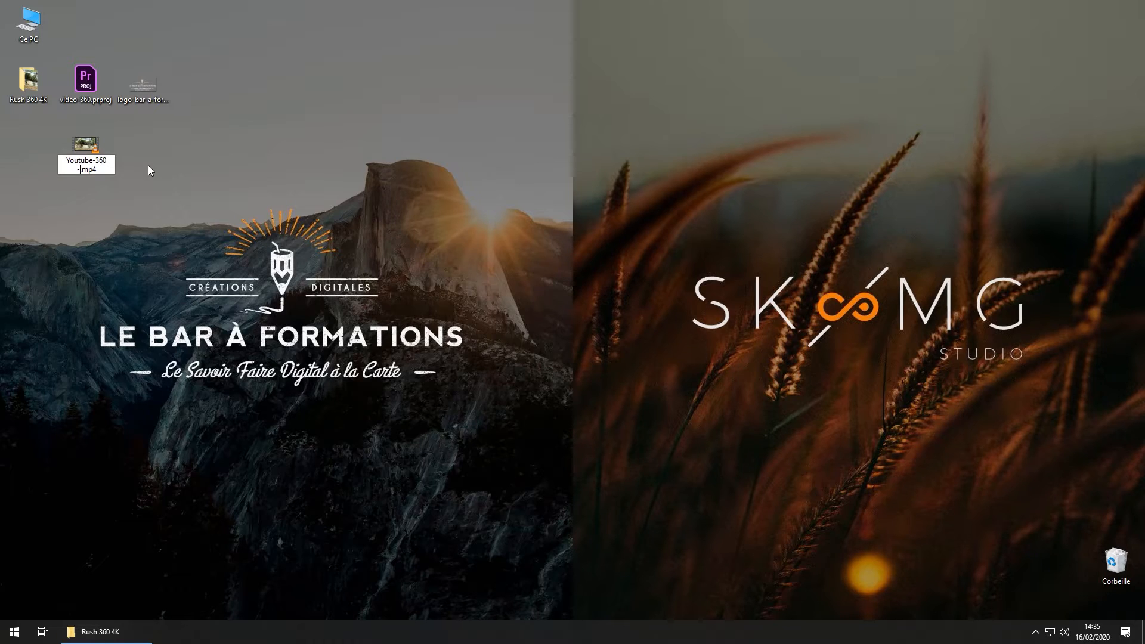
pyautogui.write('BAF-SKMG')
pyautogui.press('Return')
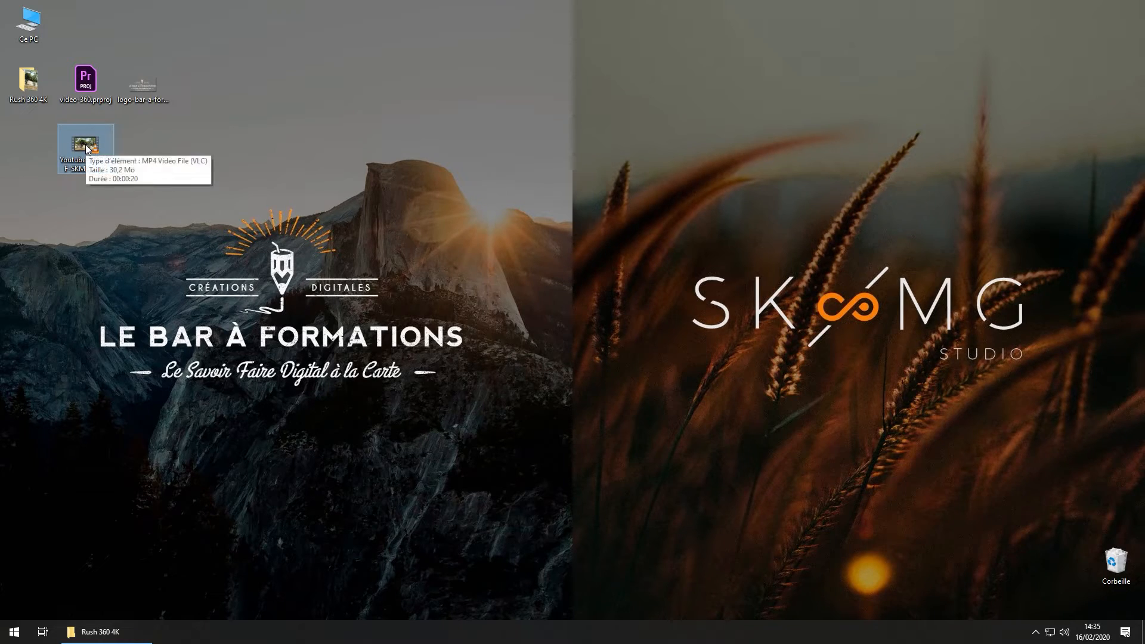
# - Play the renamed video full screen in the media player, look around the 360° scene, and leave full screen
pyautogui.doubleClick(87, 148)
pyautogui.doubleClick(503, 227)
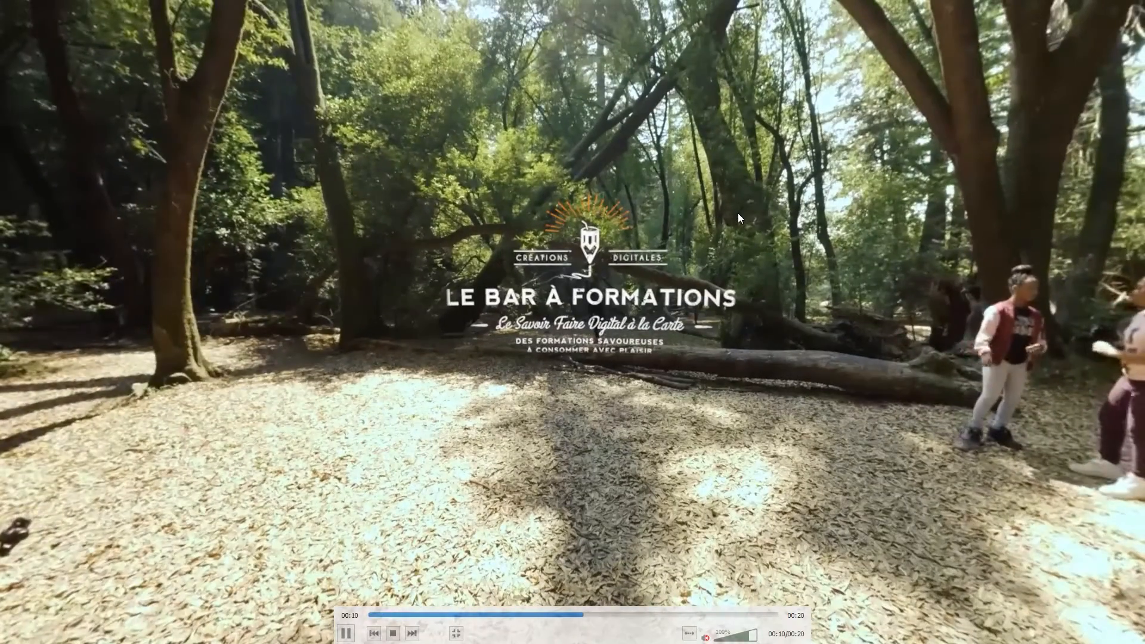
pyautogui.moveTo(635, 210); pyautogui.dragTo(578, 237)
pyautogui.doubleClick(676, 230)
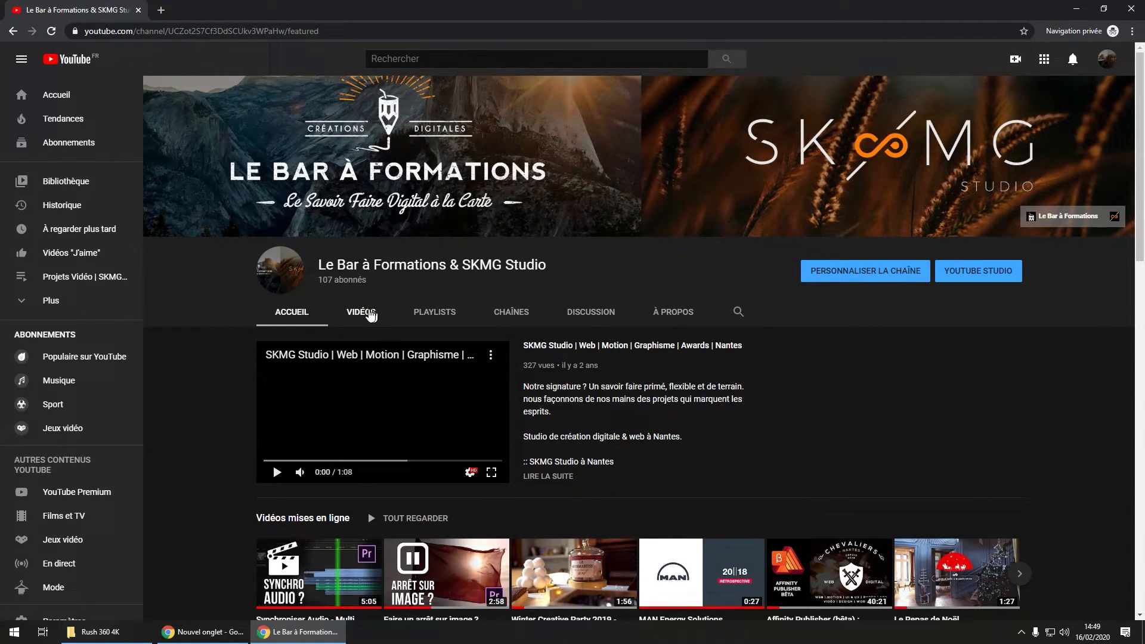
# - Open the Test 360 BAF SKMG video from the YouTube channel's uploaded videos
pyautogui.click(368, 316)
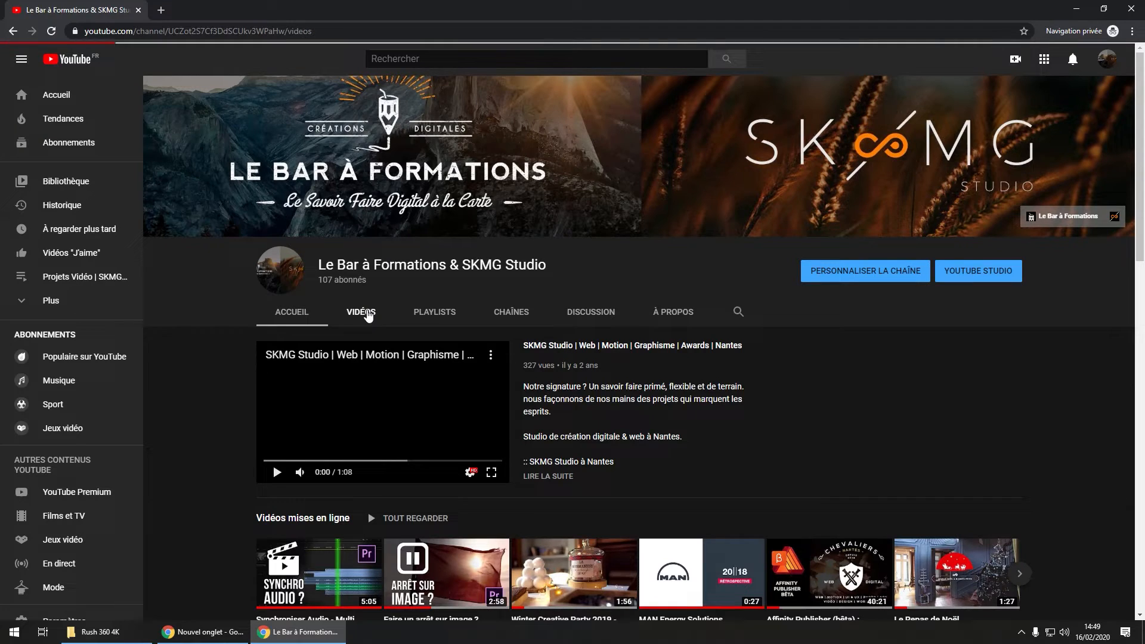
pyautogui.scroll(-1, 180, 300)
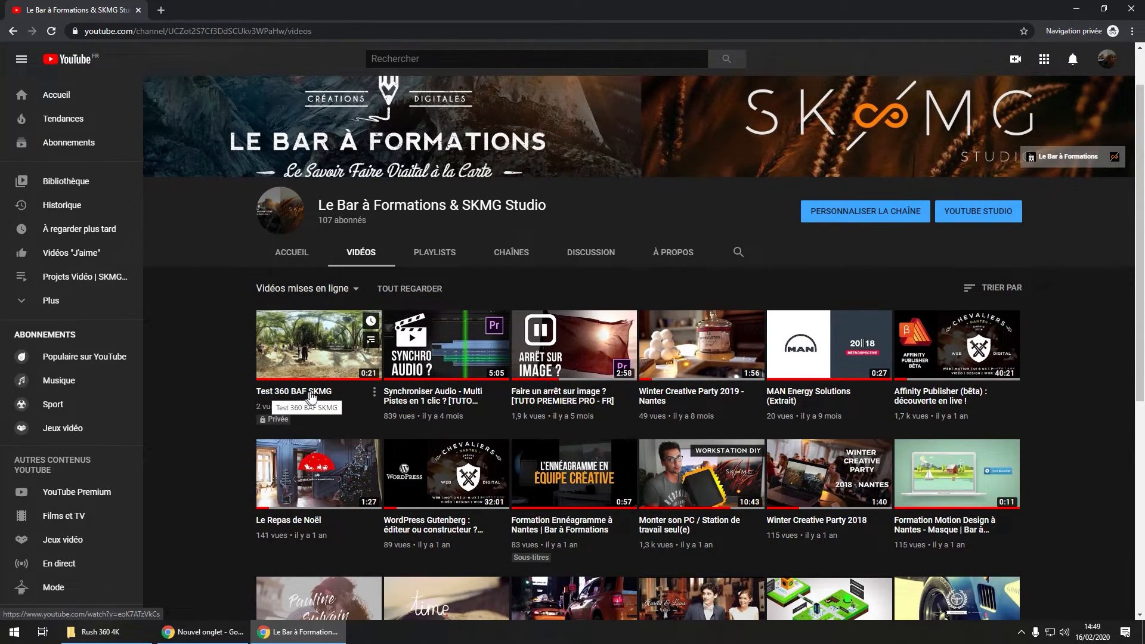
pyautogui.click(306, 351)
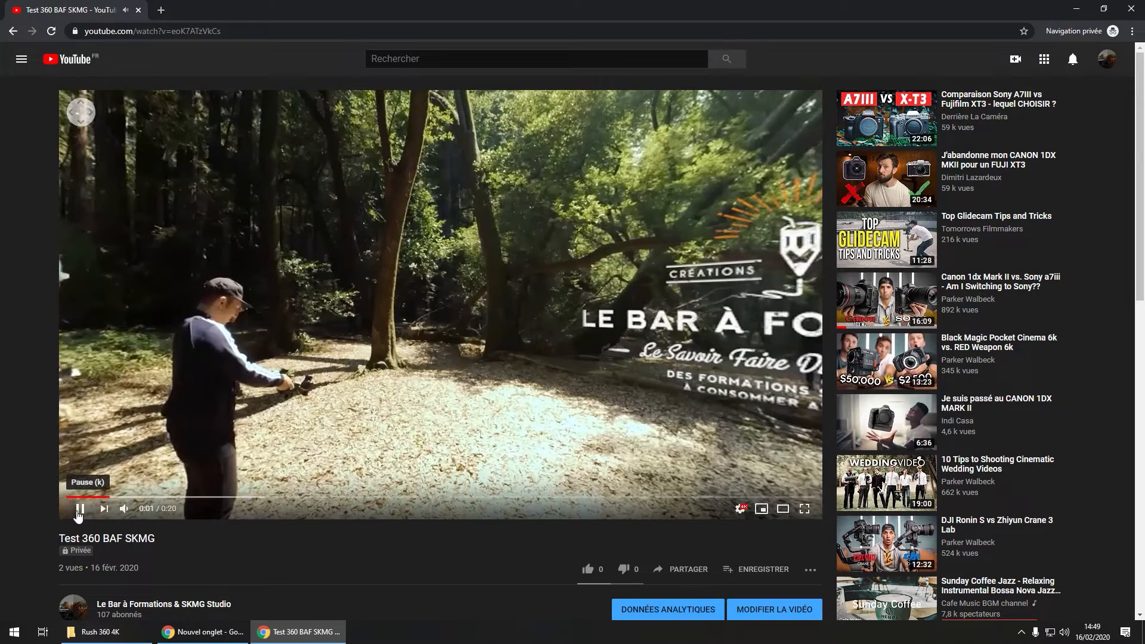
# - Pause the 360° video, review its available playback qualities without changing the selection, and resume playback
pyautogui.click(80, 508)
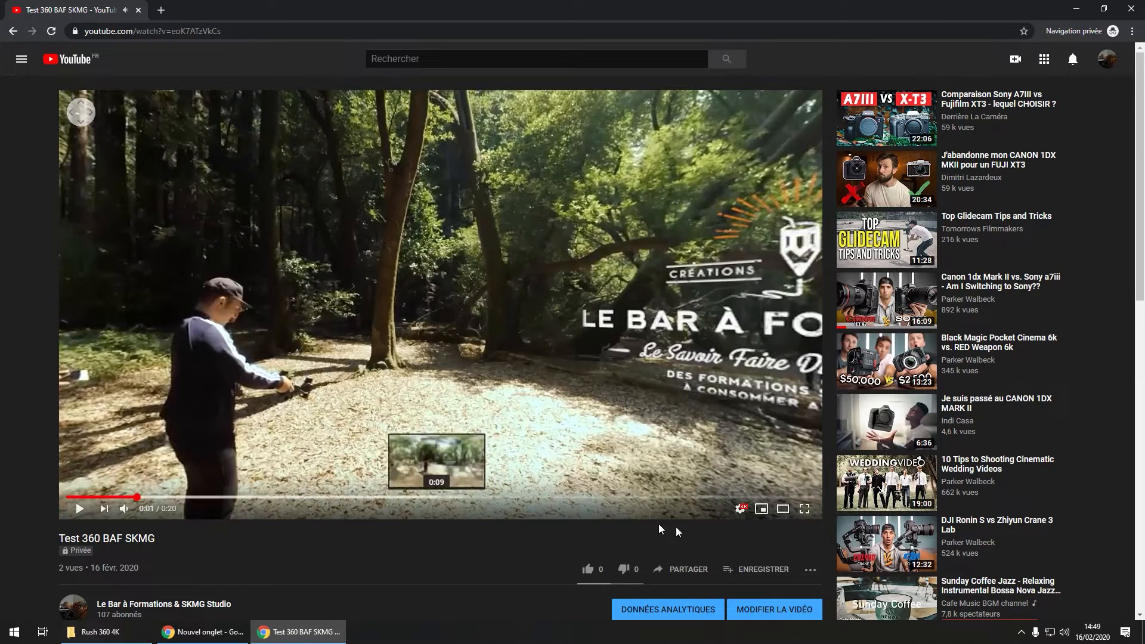
pyautogui.click(745, 511)
pyautogui.click(751, 476)
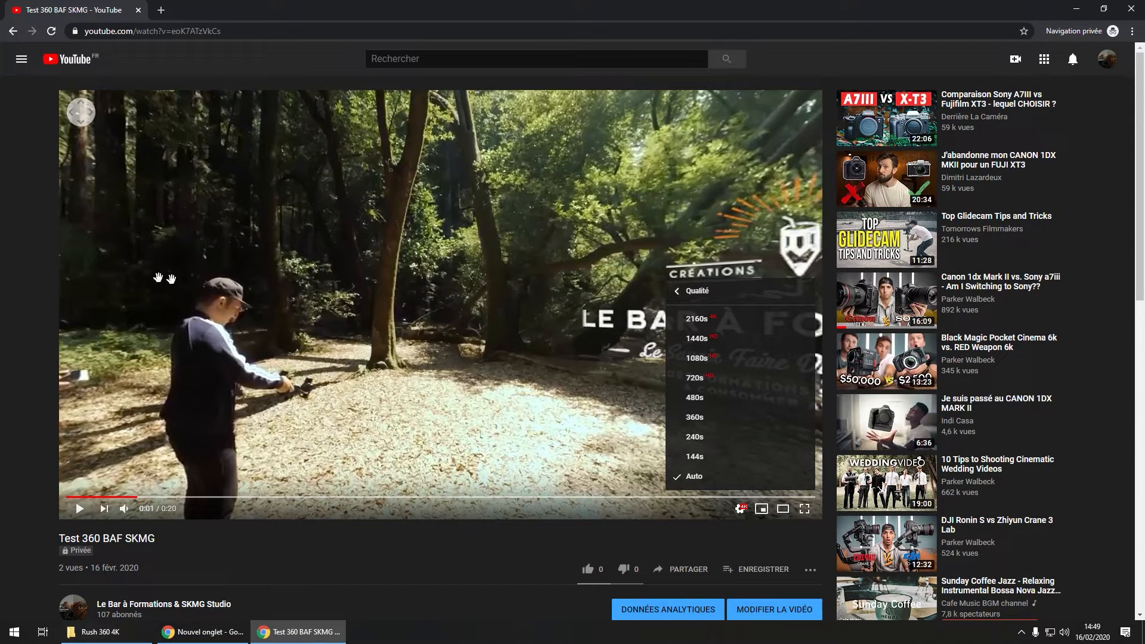
pyautogui.click(26, 251)
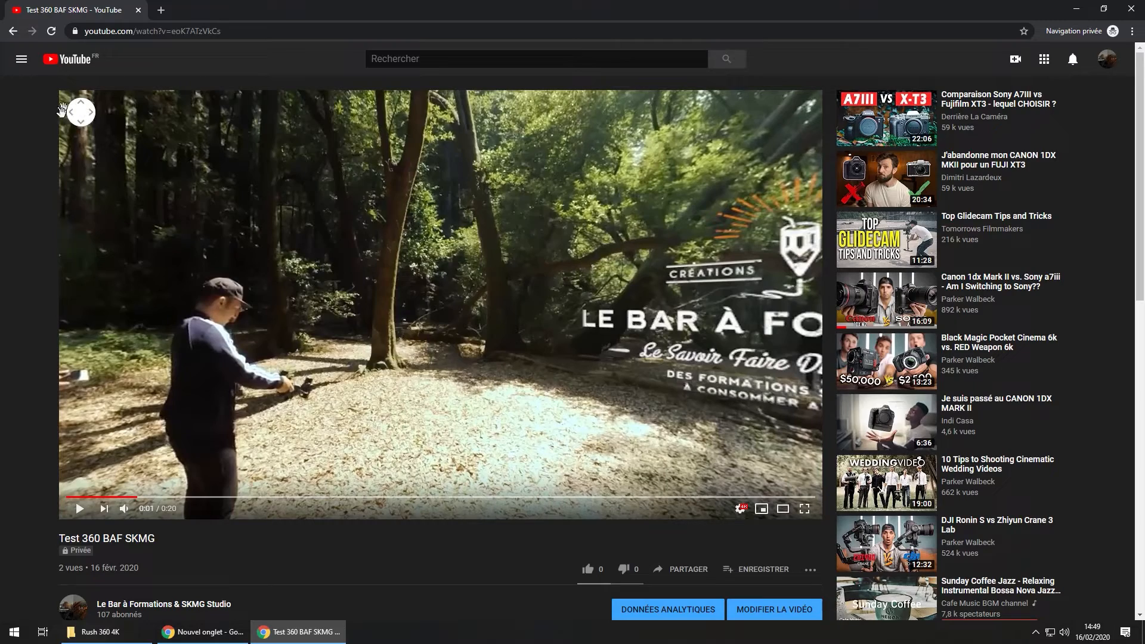
pyautogui.click(79, 510)
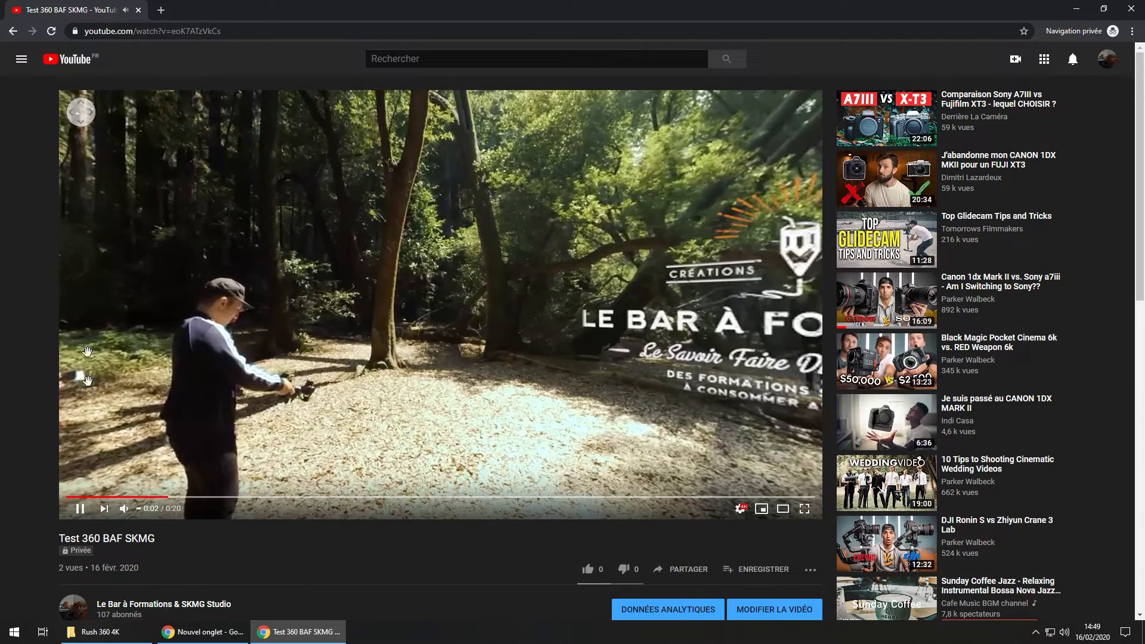